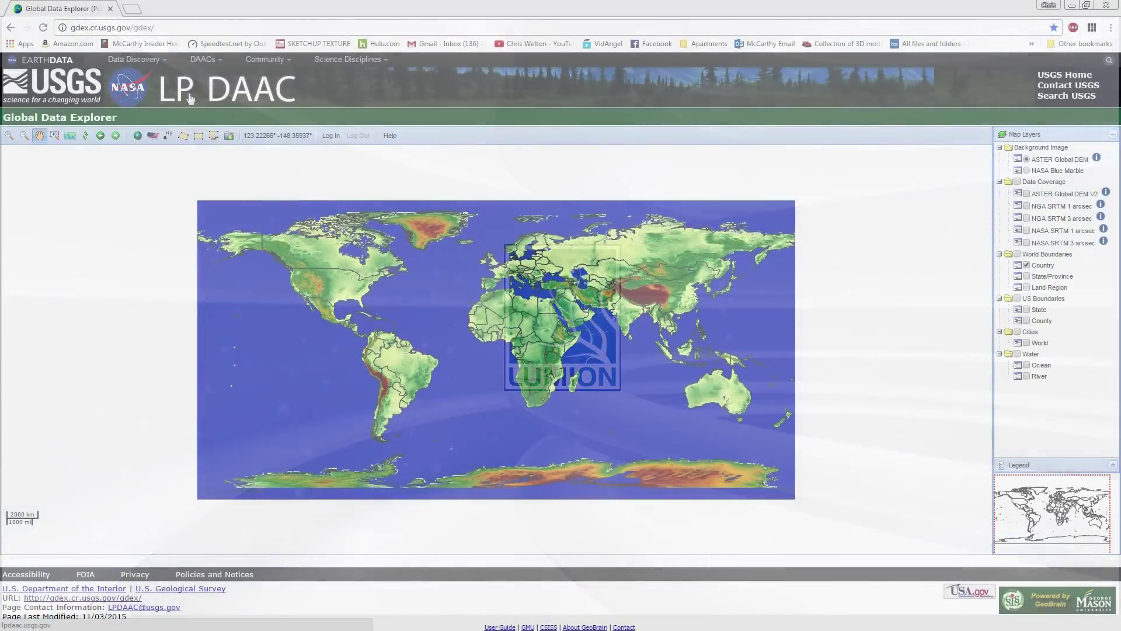
- Bring the mountain range in the eastern United States into close view on the elevation map
drag(269, 262, 323, 301)
scroll(345, 336, up, 2)
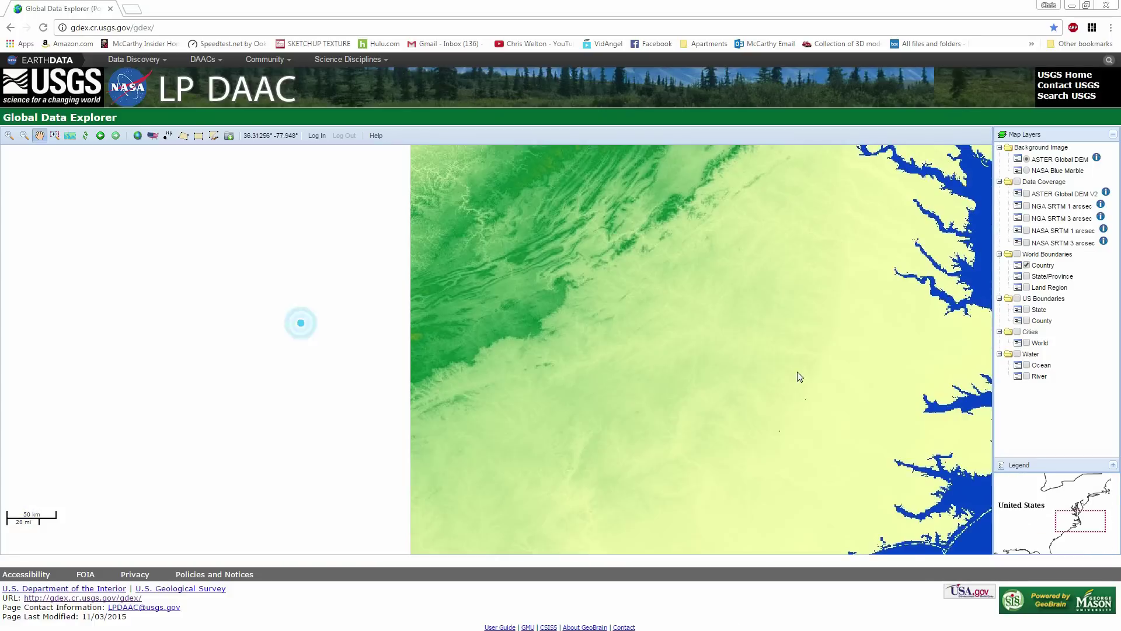
double_click(488, 282)
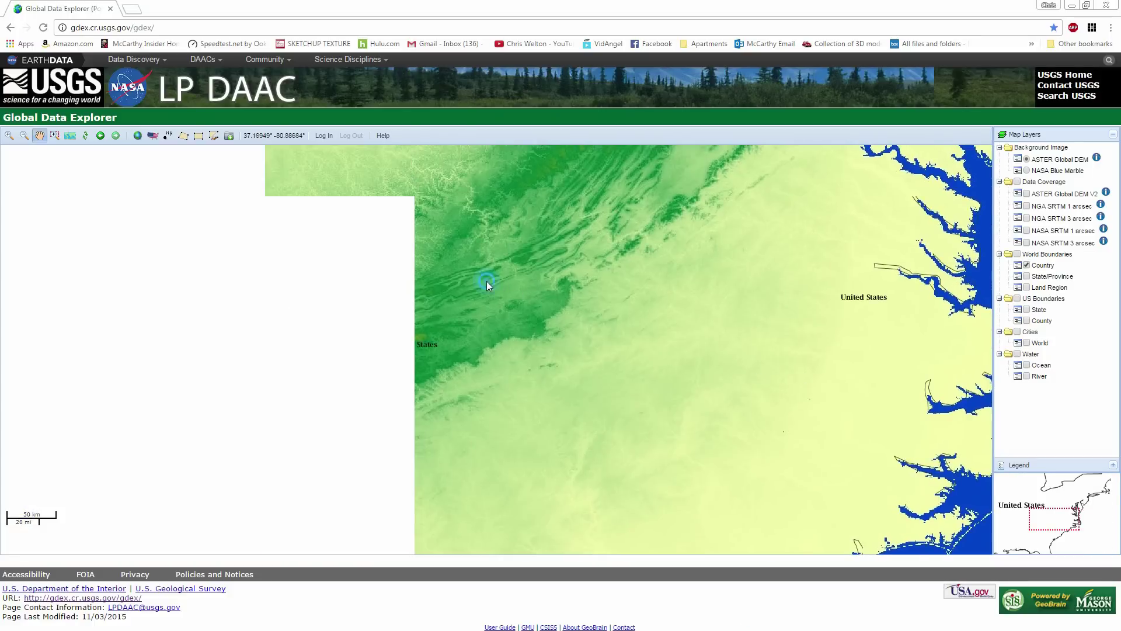
drag(518, 378, 460, 315)
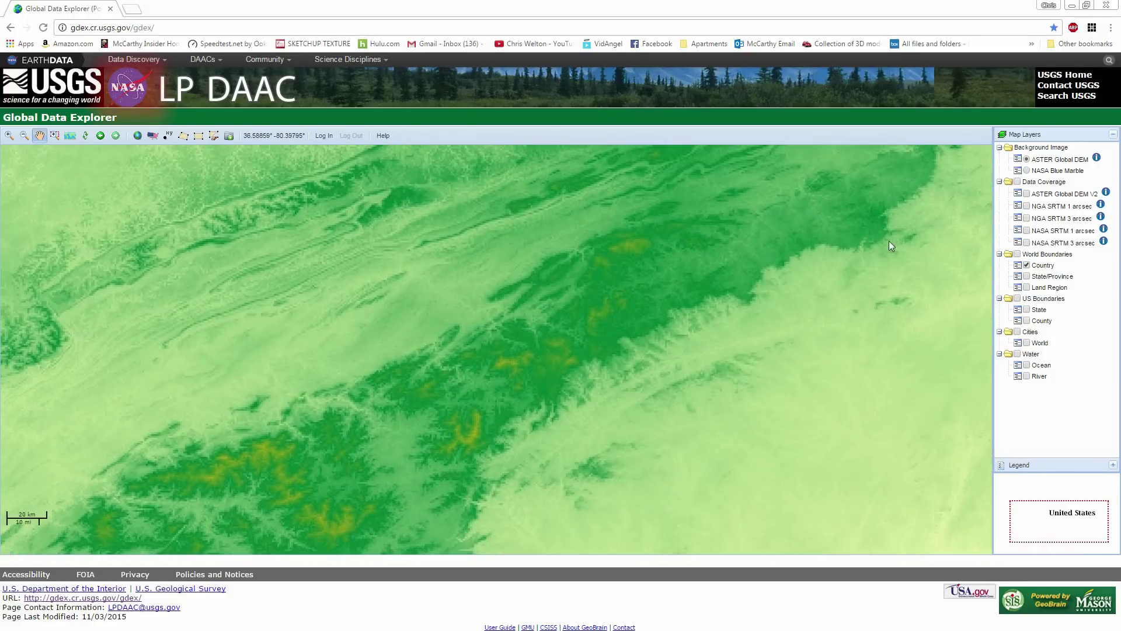
click(1027, 170)
click(1027, 160)
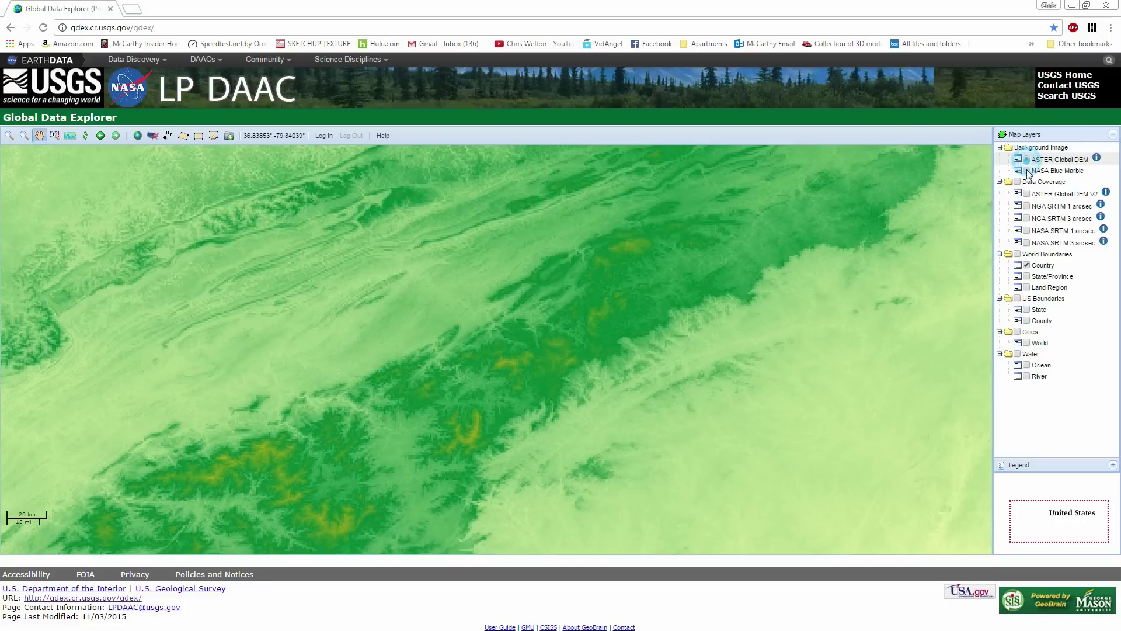
click(1027, 321)
click(1027, 310)
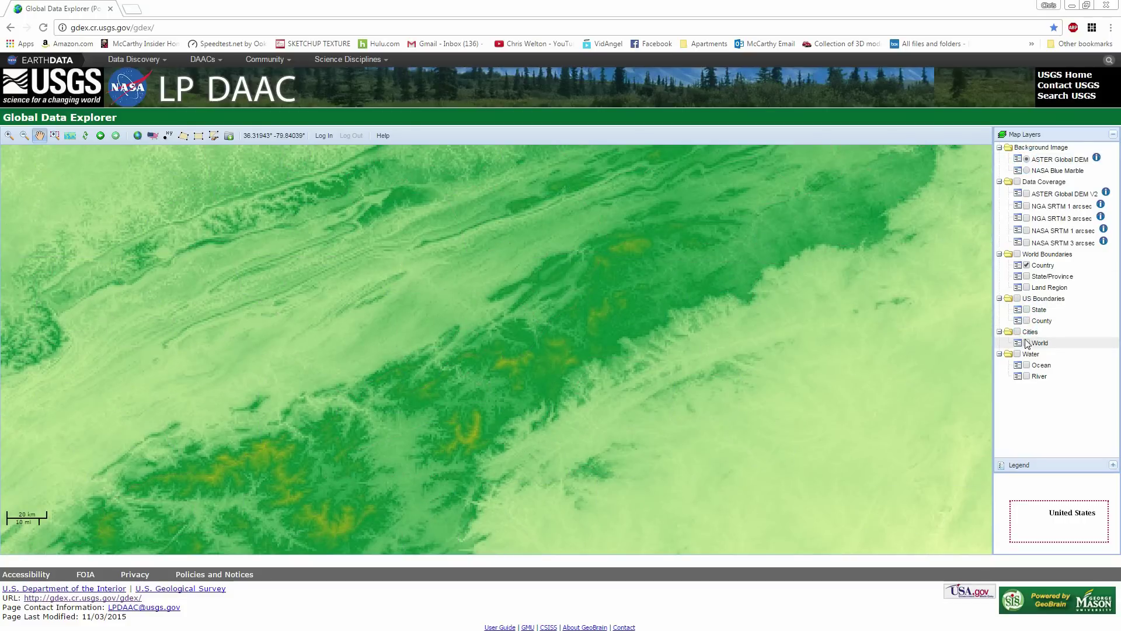
click(1027, 343)
click(1027, 343)
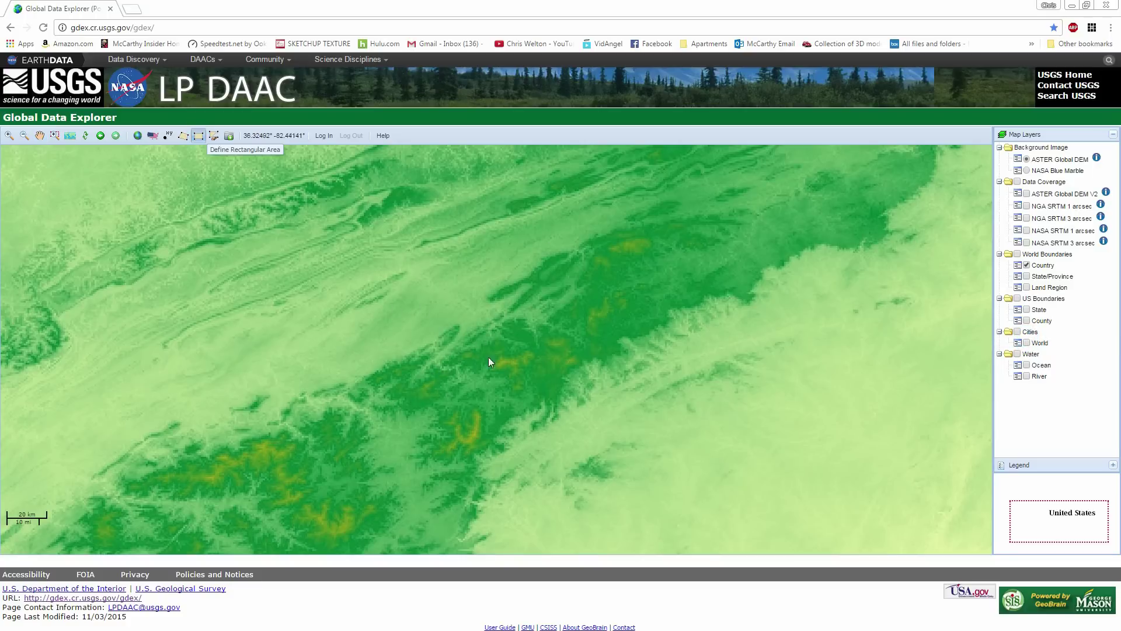
- Define a rectangular area around the high mountain ridge and log in to allow downloading its data
drag(491, 458, 523, 471)
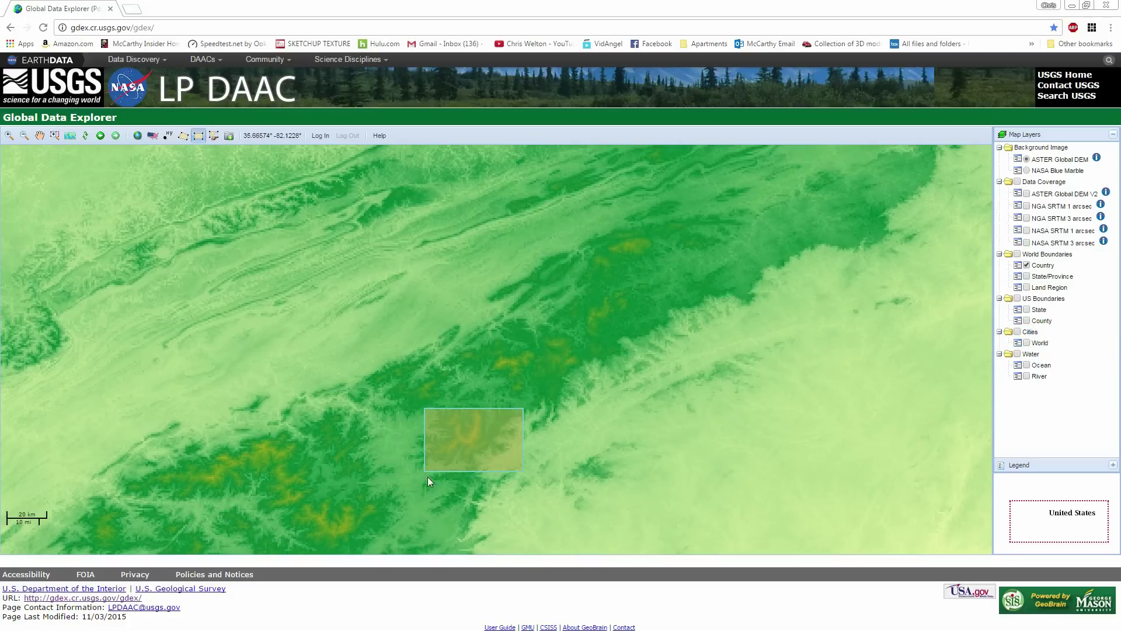
click(229, 138)
click(564, 316)
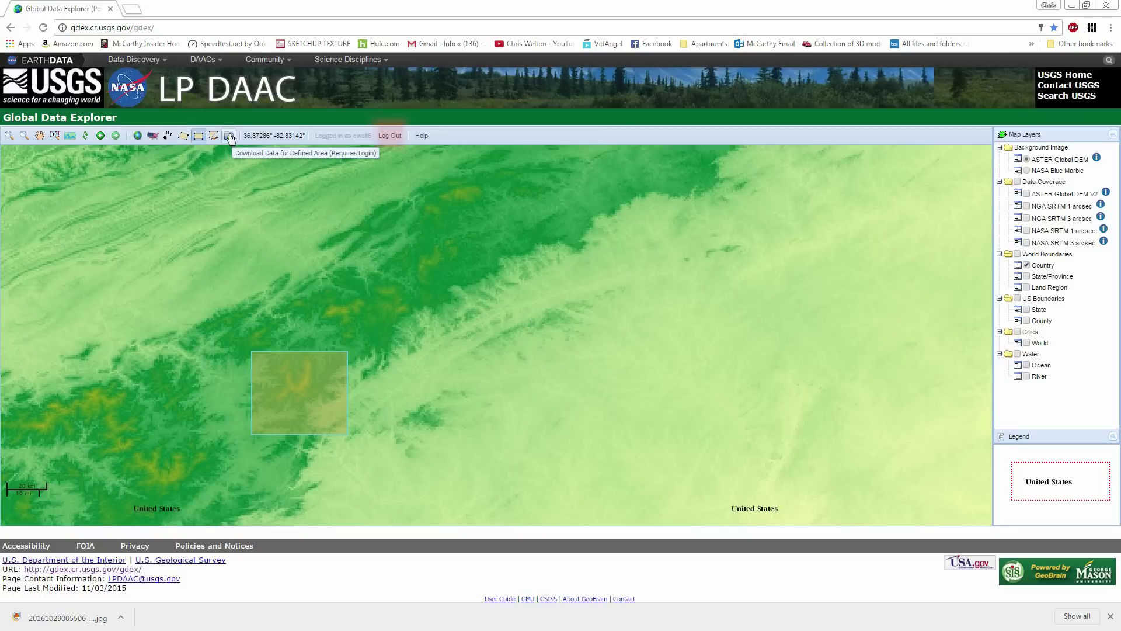
- Generate the defined area's NGA SRTM "Finished", 3 arcsec elevation data as a JPEG and open the resulting image for download
click(232, 136)
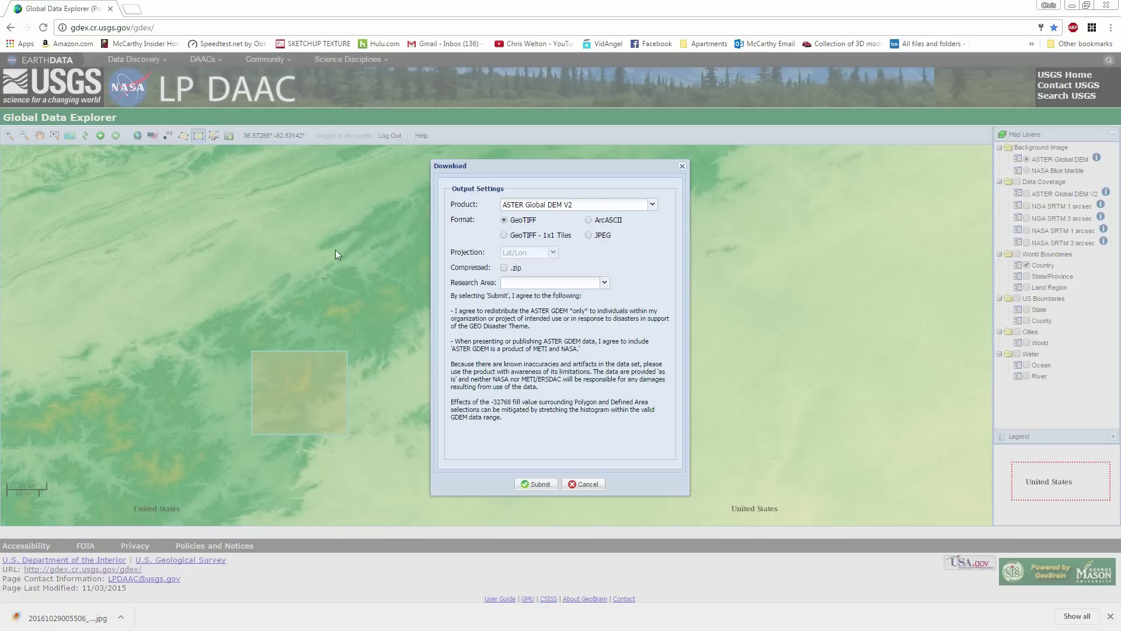
click(551, 205)
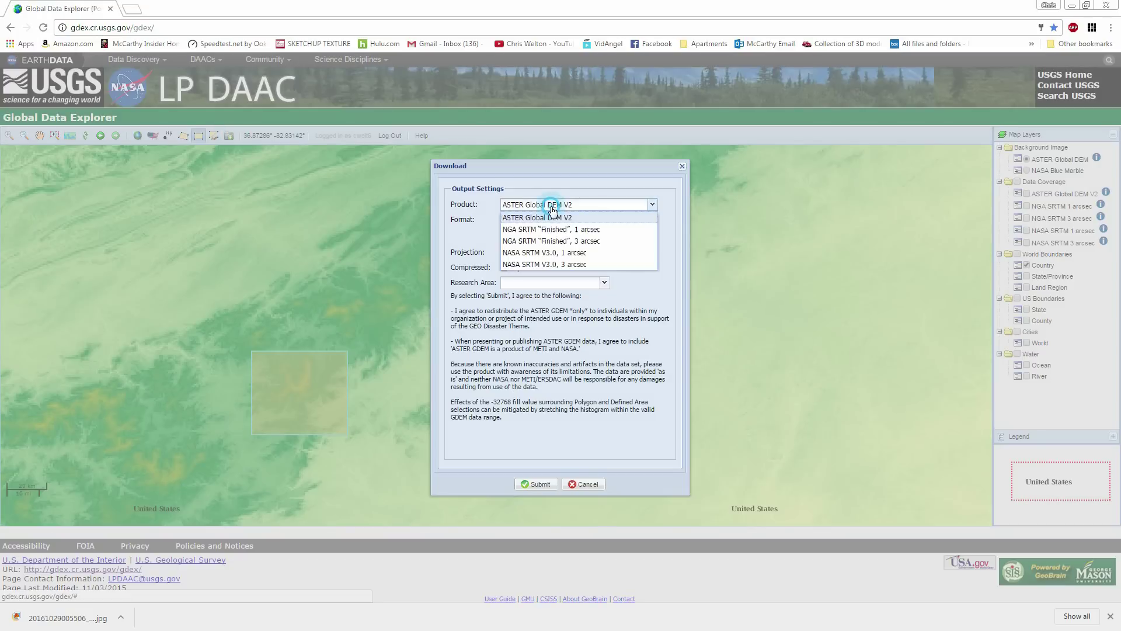
click(576, 242)
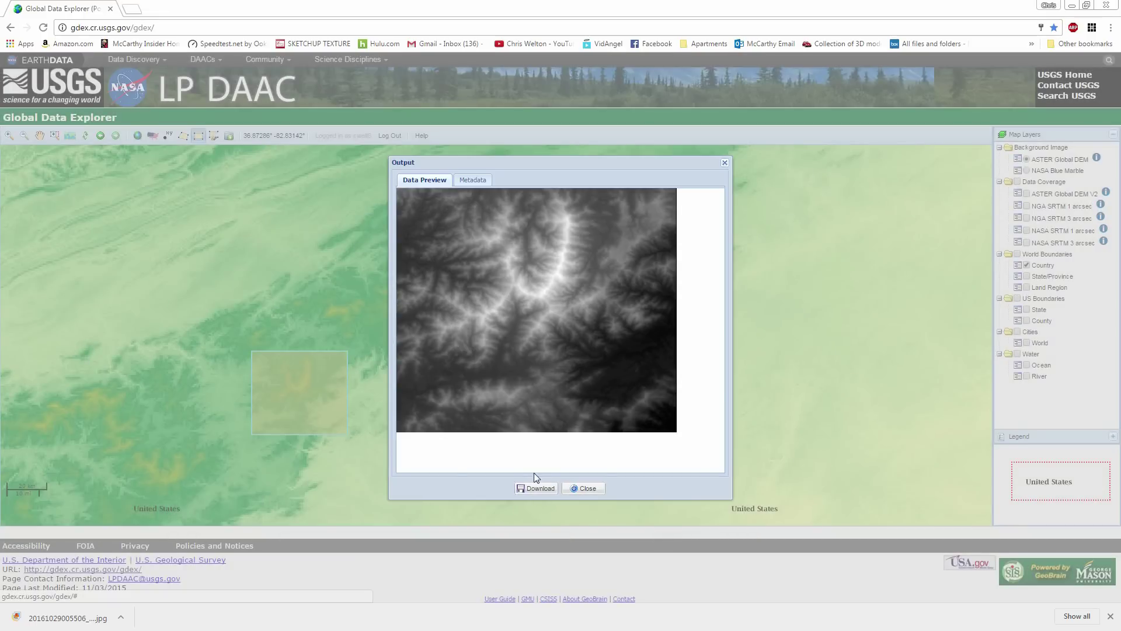
click(540, 488)
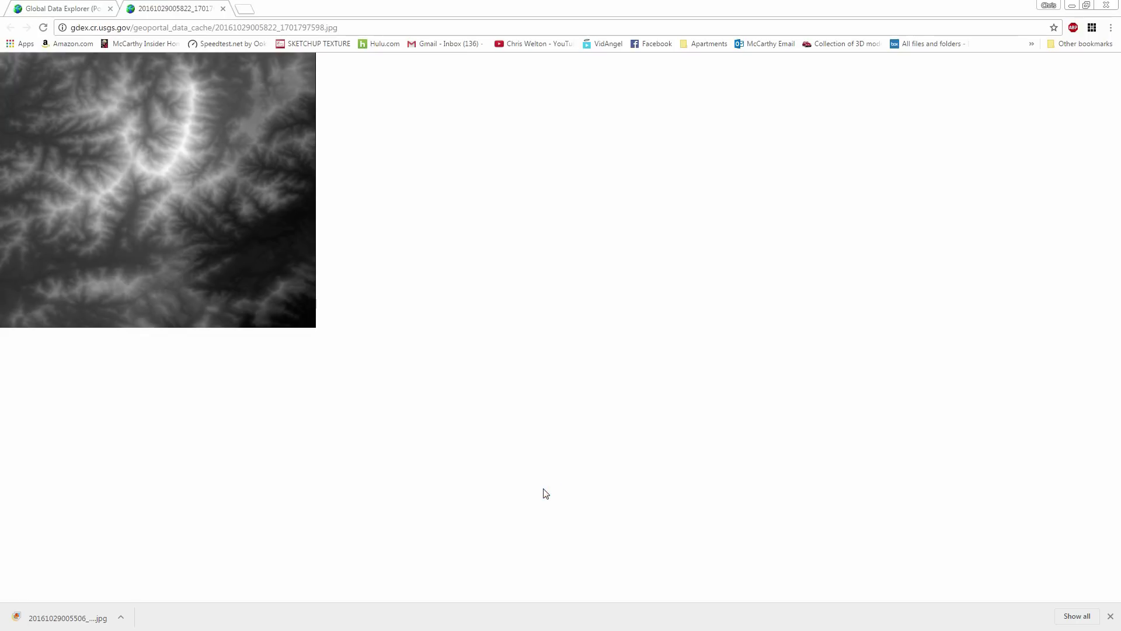
- Save the opened heightmap to the Desktop as a JPEG image under its proposed file name
right_click(224, 175)
click(251, 199)
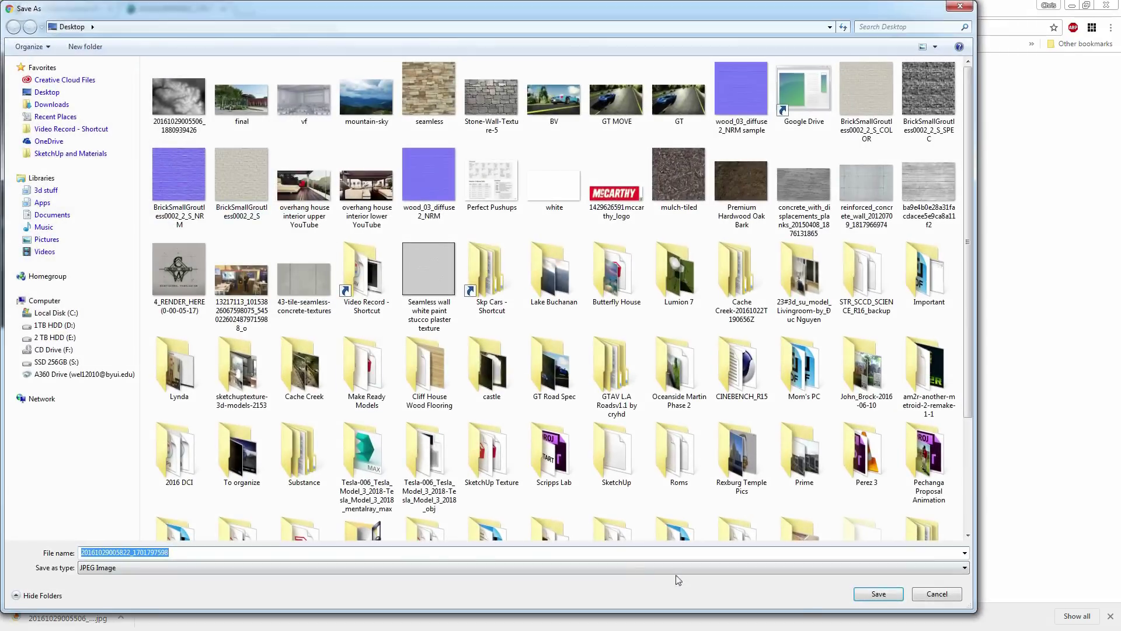
click(878, 593)
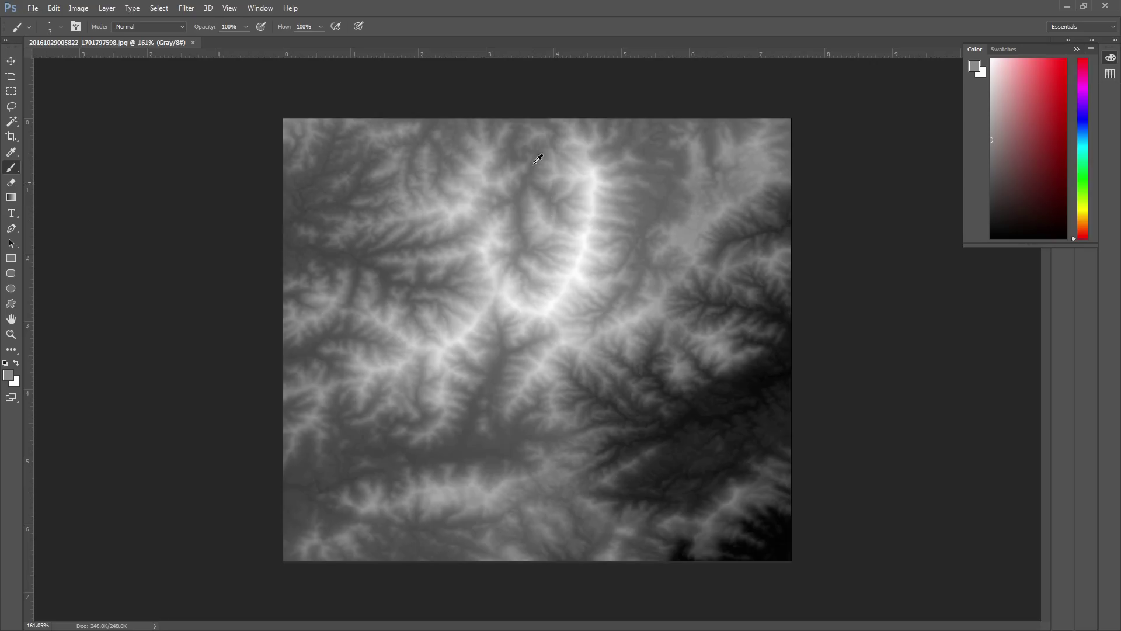
- In Photoshop, examine the pixels and grey tones along the heightmap's bright ridge at close range
alt+scroll(536, 146, up, 2)
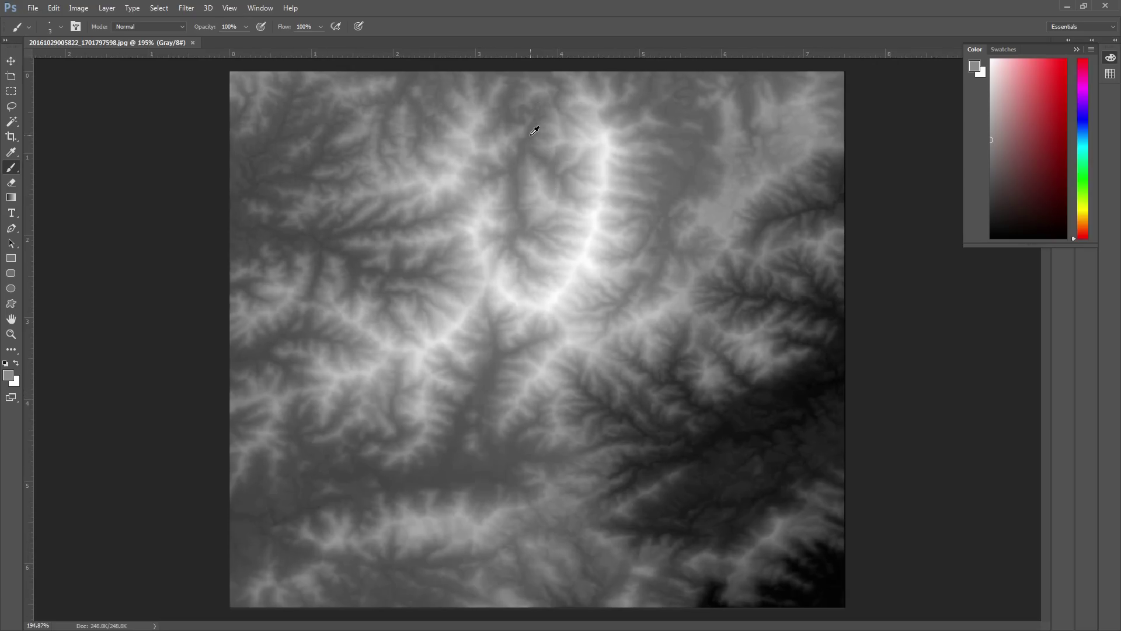
alt+scroll(561, 59, up, 2)
alt+scroll(576, 318, up, 12)
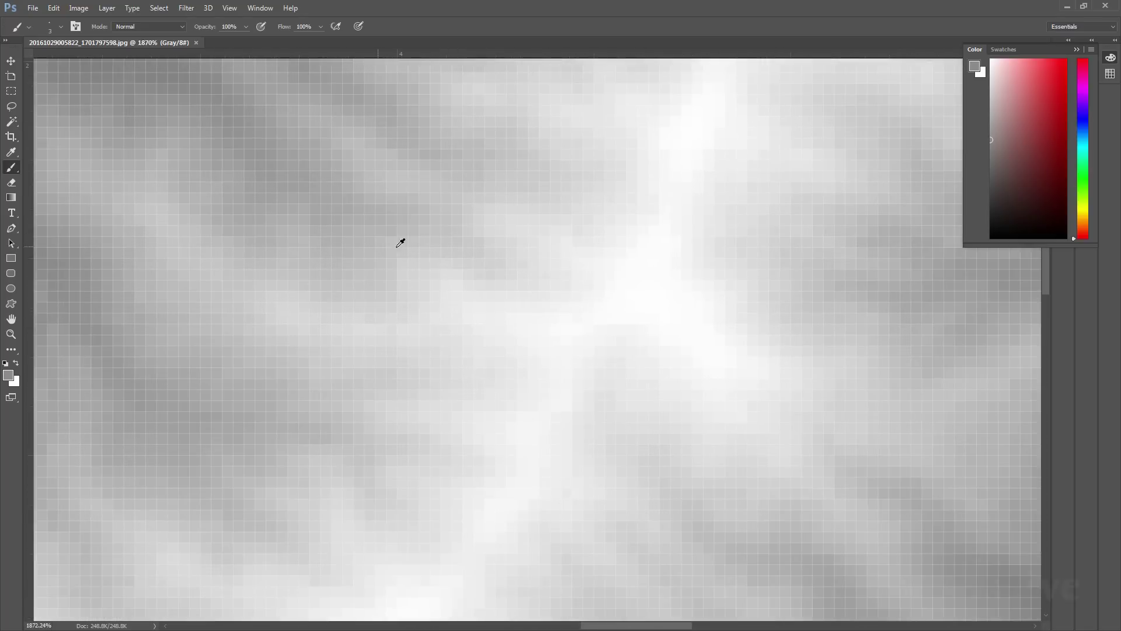
alt+scroll(401, 243, down, 4)
alt+scroll(509, 308, down, 2)
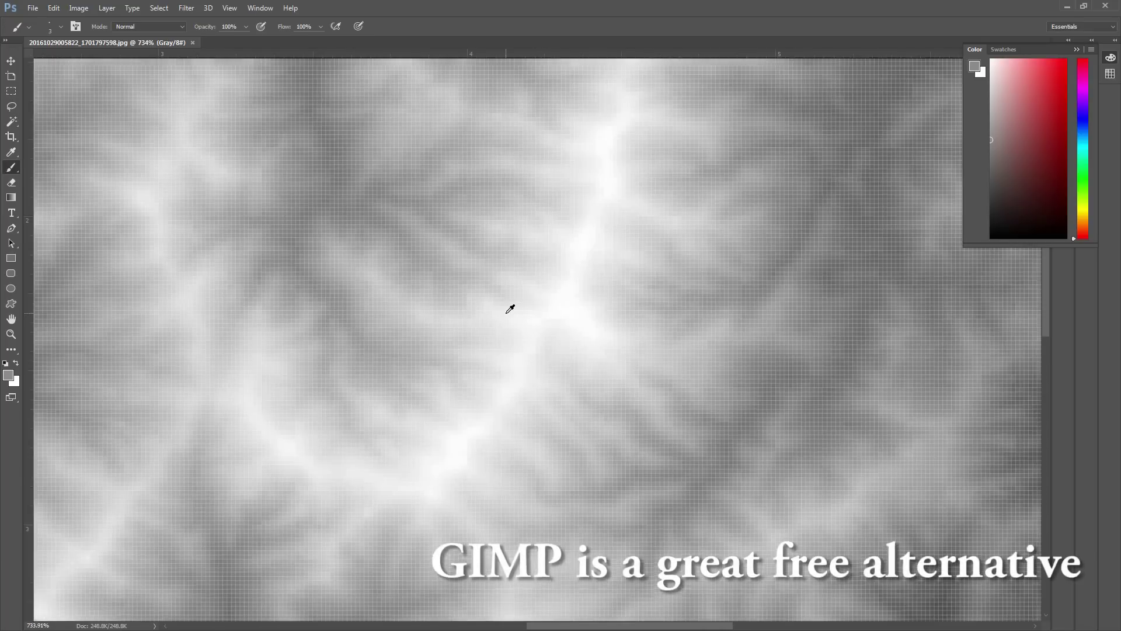
alt+scroll(510, 308, down, 6)
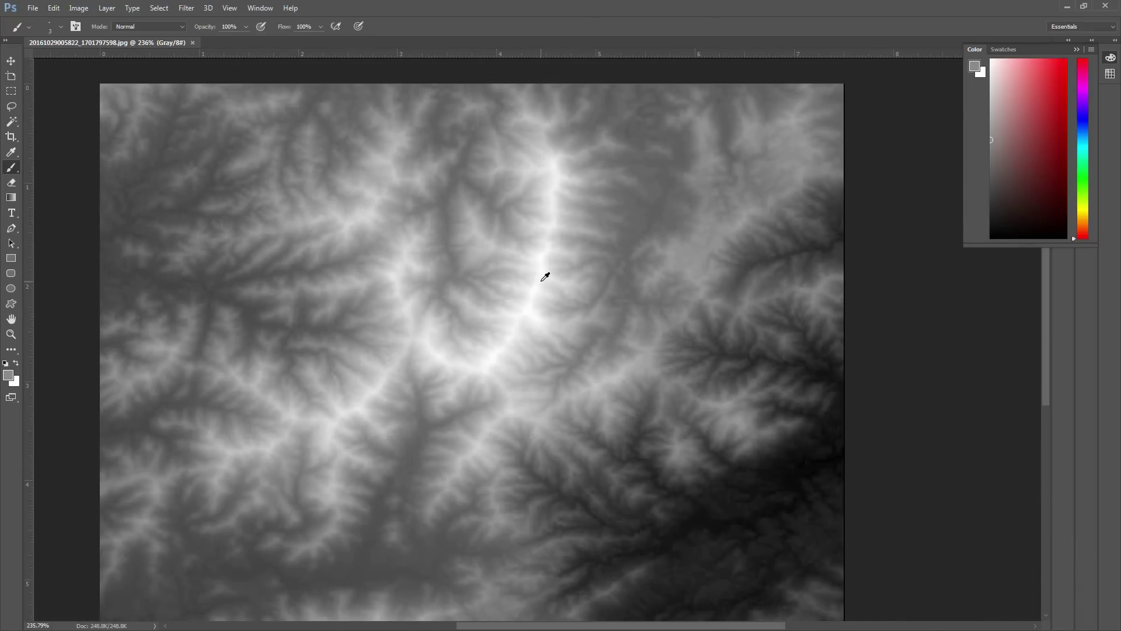
alt+drag(545, 277, 245, 242)
- Preview a Levels adjustment on the heightmap with the midtones at 1.36 and discard it
click(78, 8)
mouse_move(102, 39)
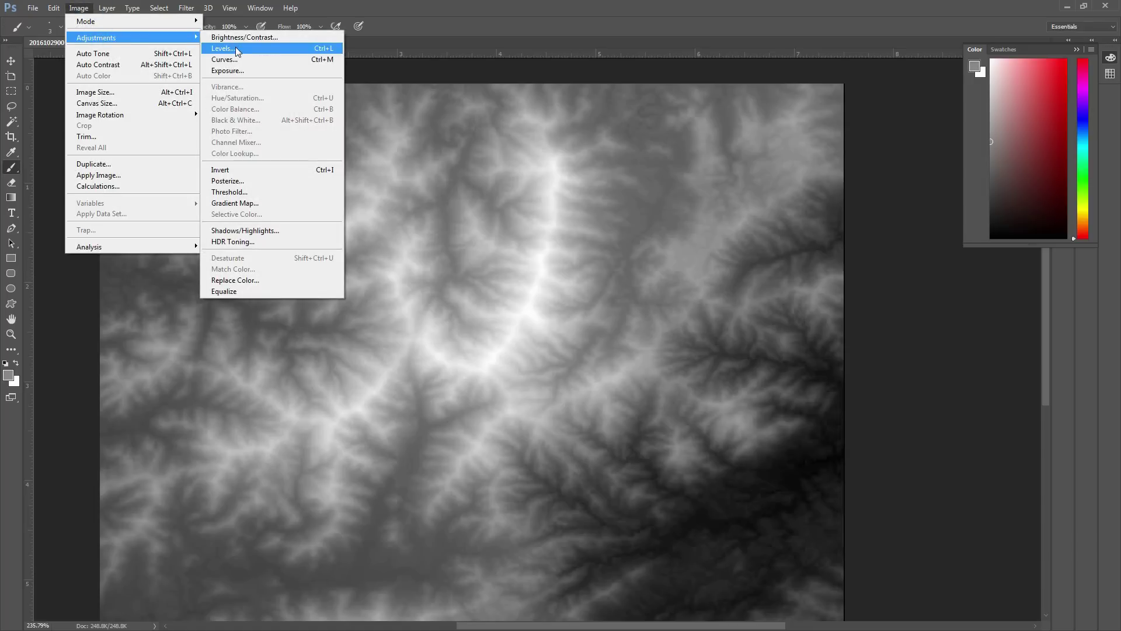
click(223, 48)
mouse_move(795, 414)
mouse_down()
mouse_move(814, 418)
mouse_move(796, 415)
mouse_up()
mouse_move(867, 369)
mouse_down()
mouse_move(836, 368)
mouse_move(903, 369)
mouse_move(835, 370)
mouse_move(885, 370)
mouse_move(854, 369)
mouse_up()
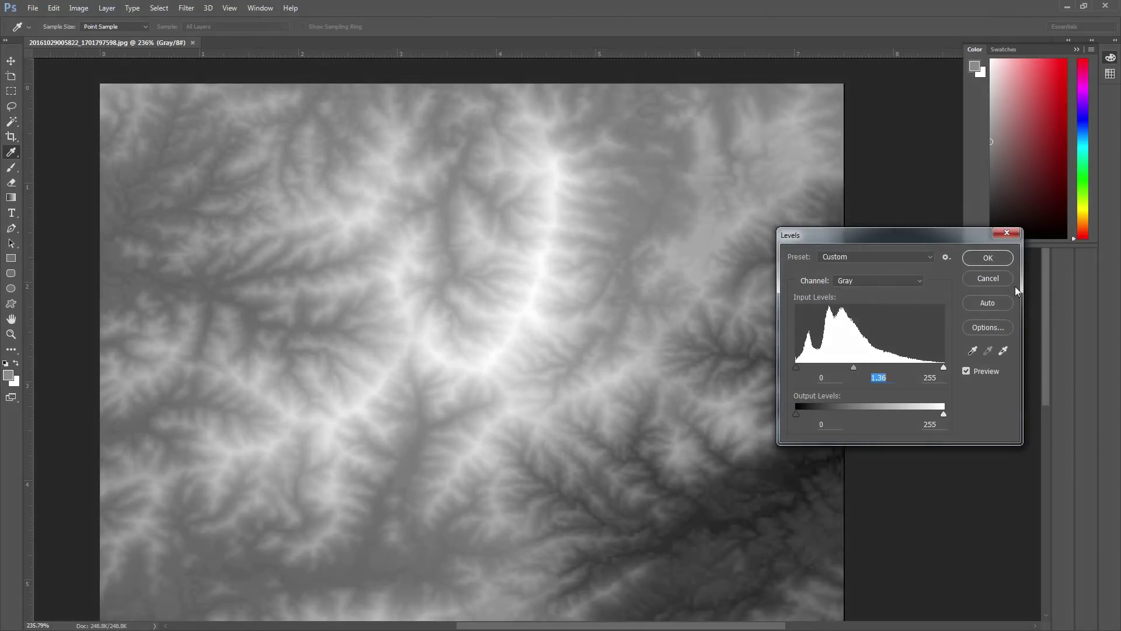
click(993, 279)
- Save the heightmap image
alt+scroll(647, 196, down, 3)
click(33, 8)
click(64, 125)
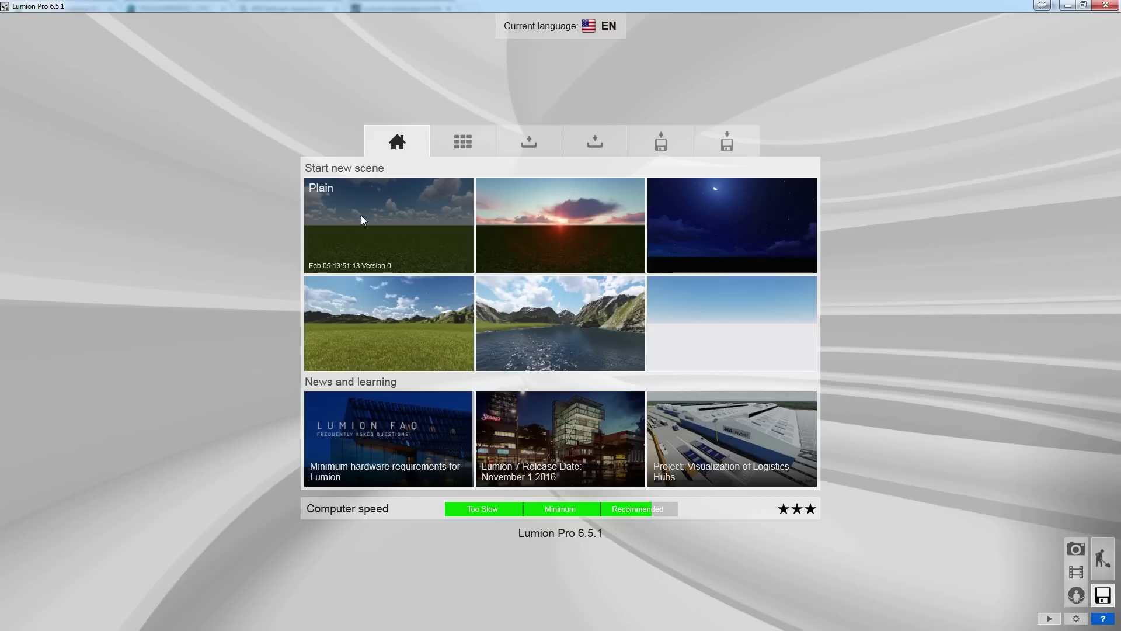
click(359, 217)
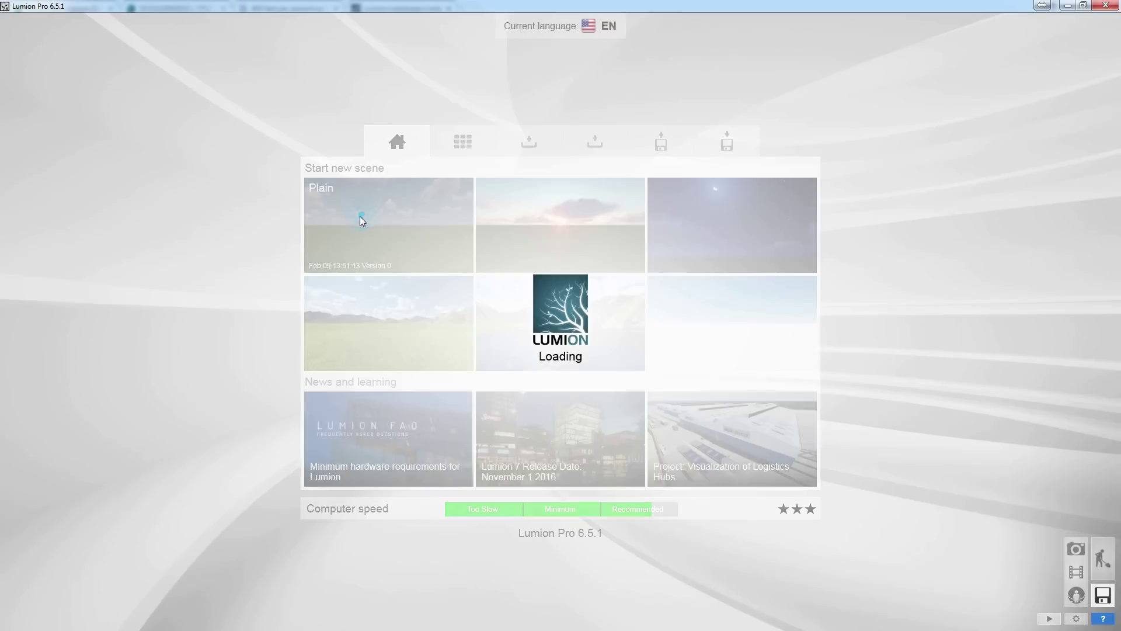
click(24, 460)
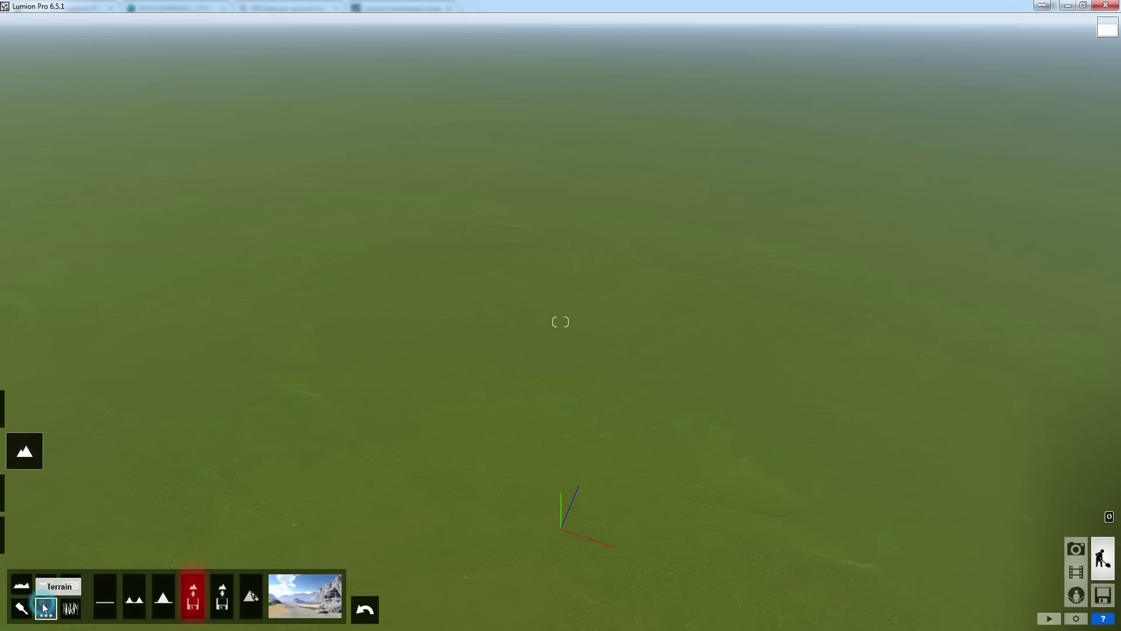
click(200, 584)
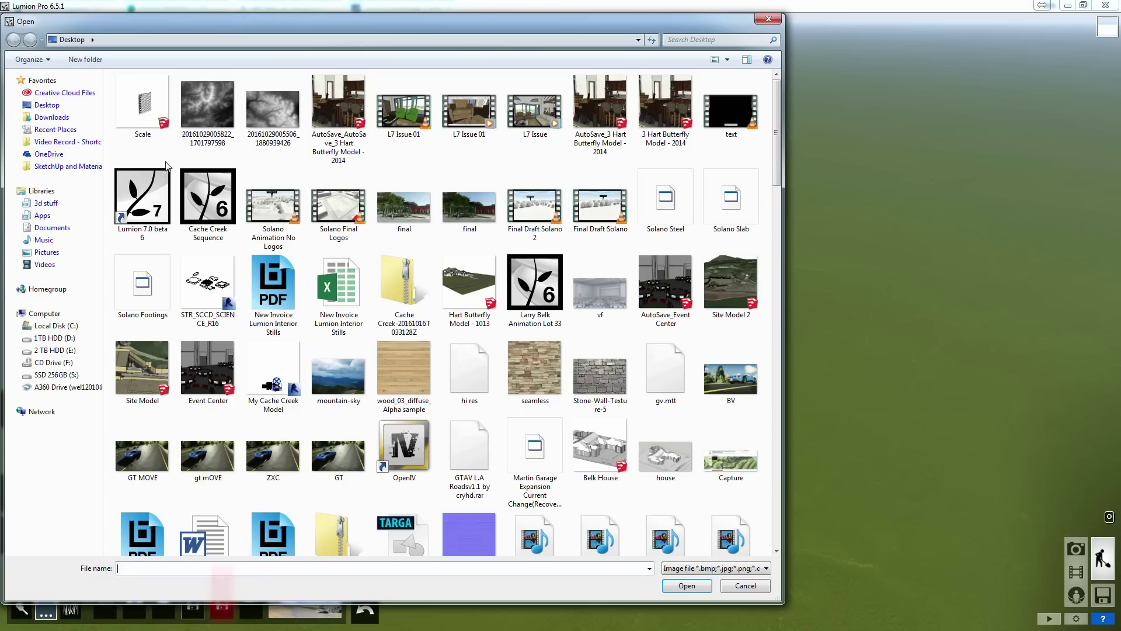
click(207, 108)
click(687, 586)
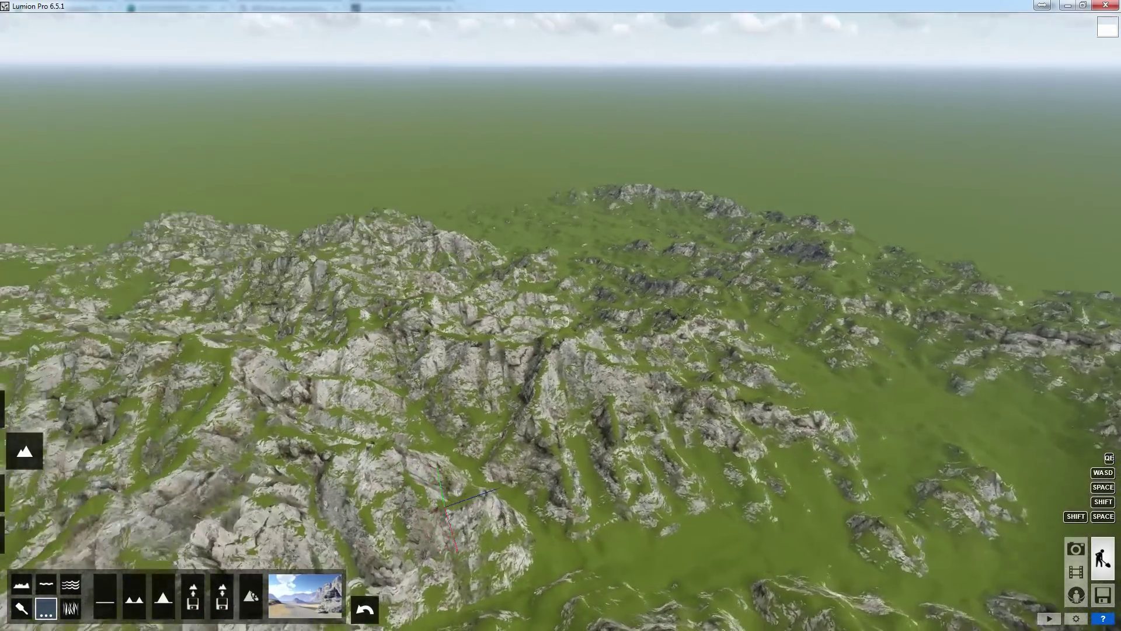
- Survey the imported mountain terrain from above and from down in its valley
right_drag(444, 507, 591, 327)
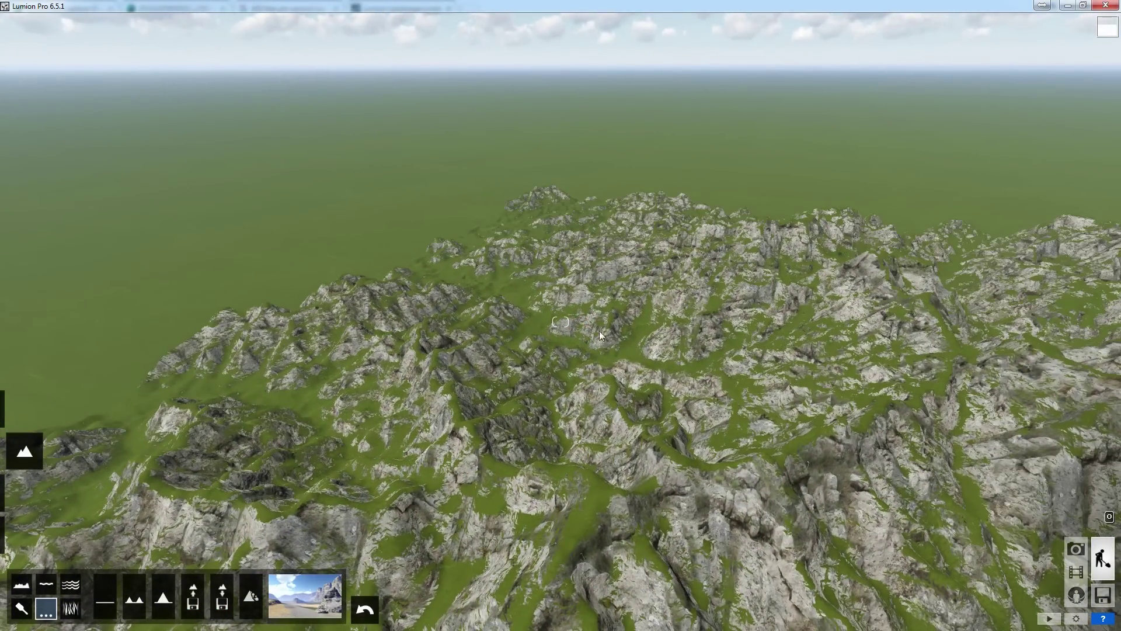
right_drag(598, 329, 608, 409)
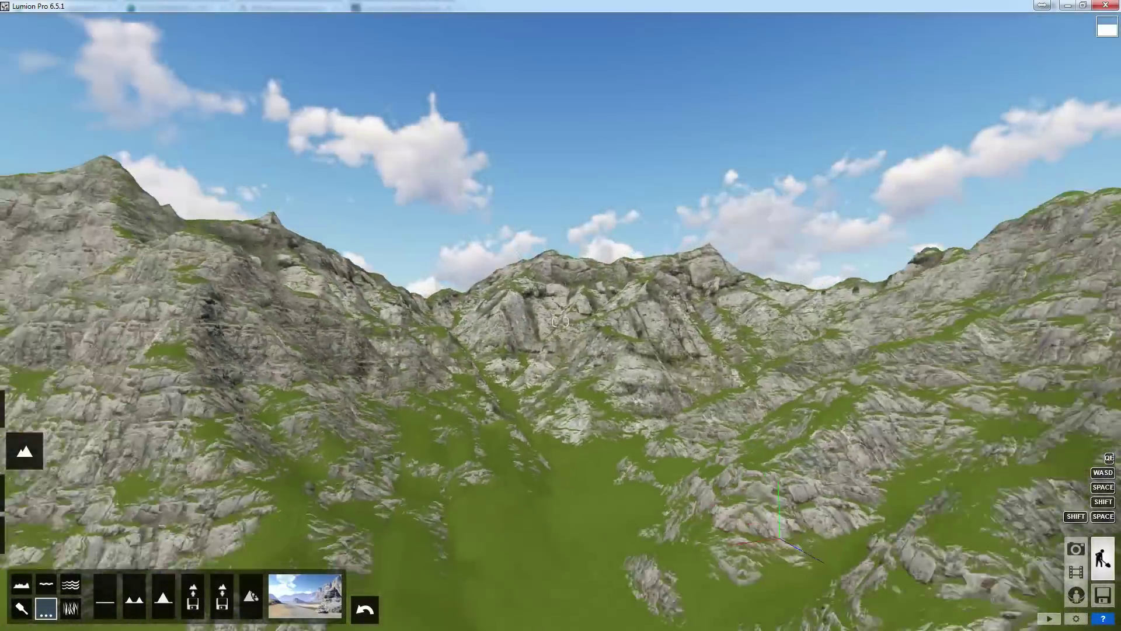
right_drag(561, 321, 561, 409)
key(s)
- Try a series of landscape presets on the terrain, ending with the fourth preset of the first row
click(323, 613)
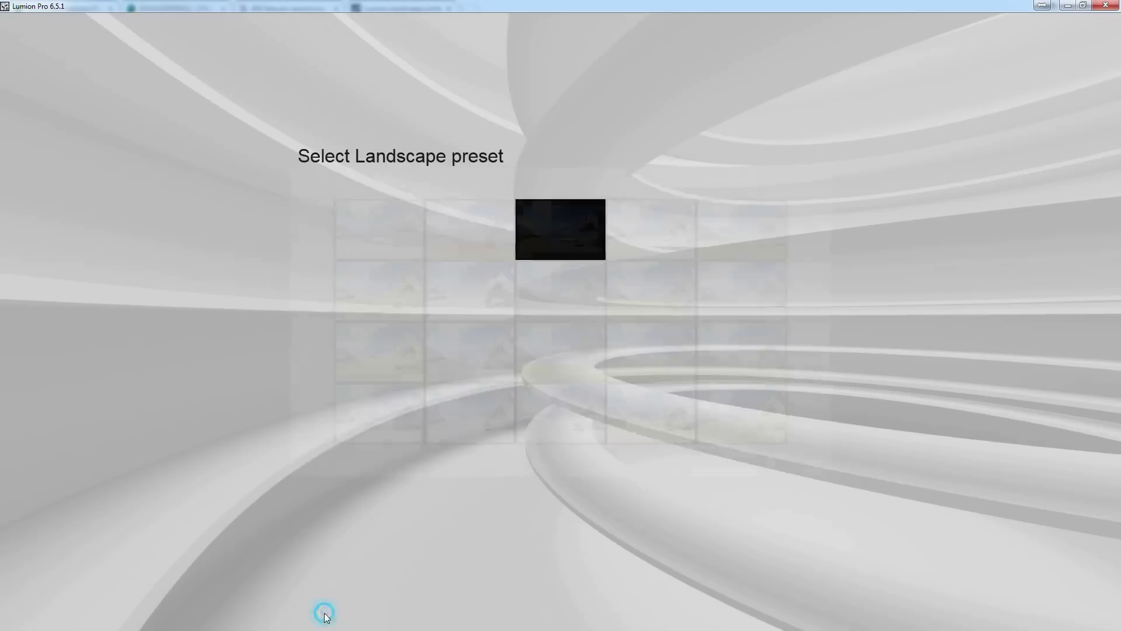
click(636, 250)
click(332, 581)
click(455, 353)
click(306, 581)
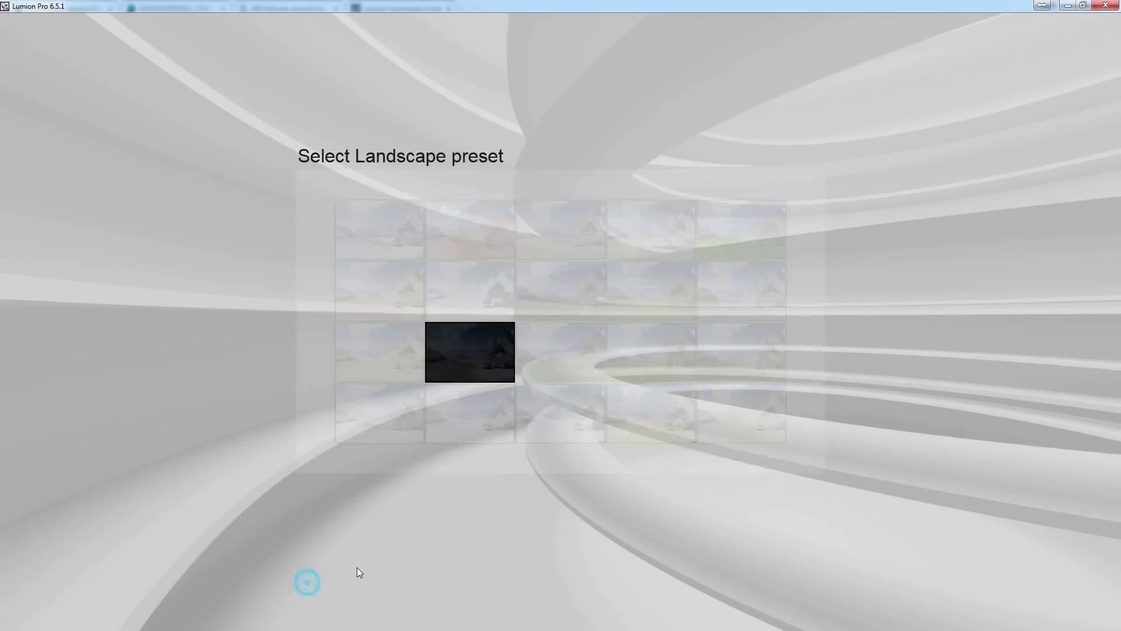
click(759, 406)
click(324, 588)
click(383, 418)
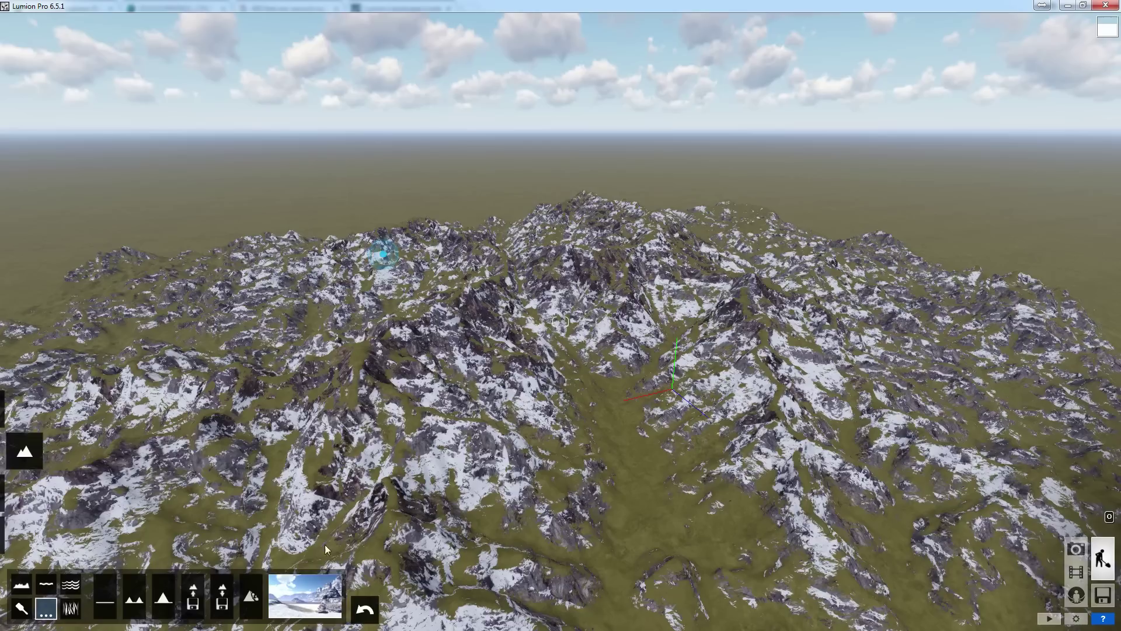
click(305, 594)
click(568, 227)
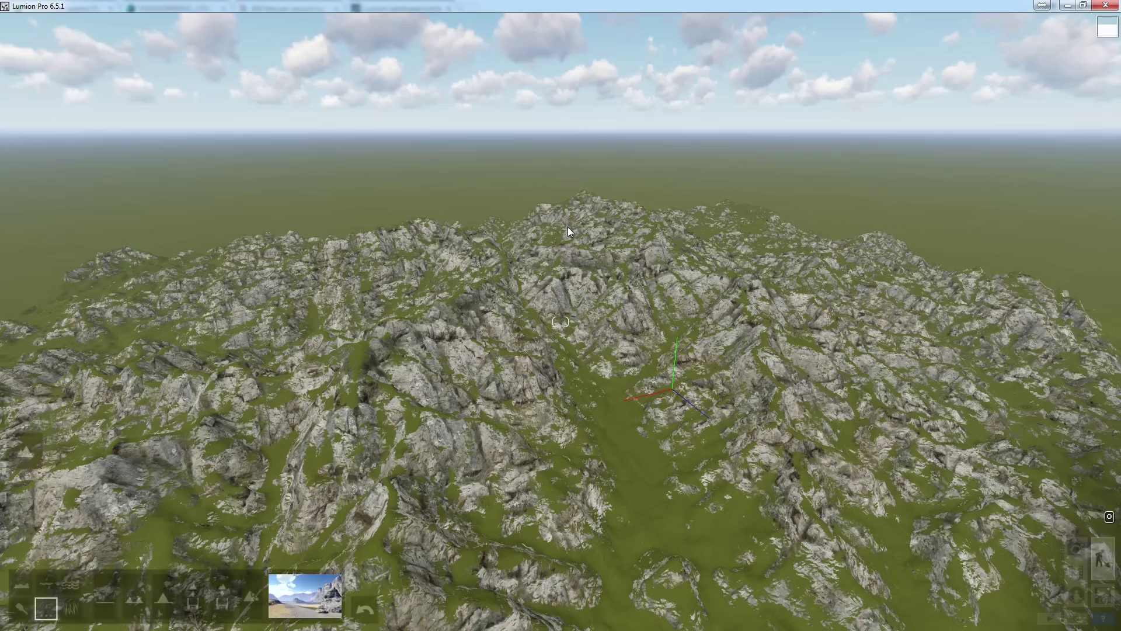
click(324, 589)
click(655, 215)
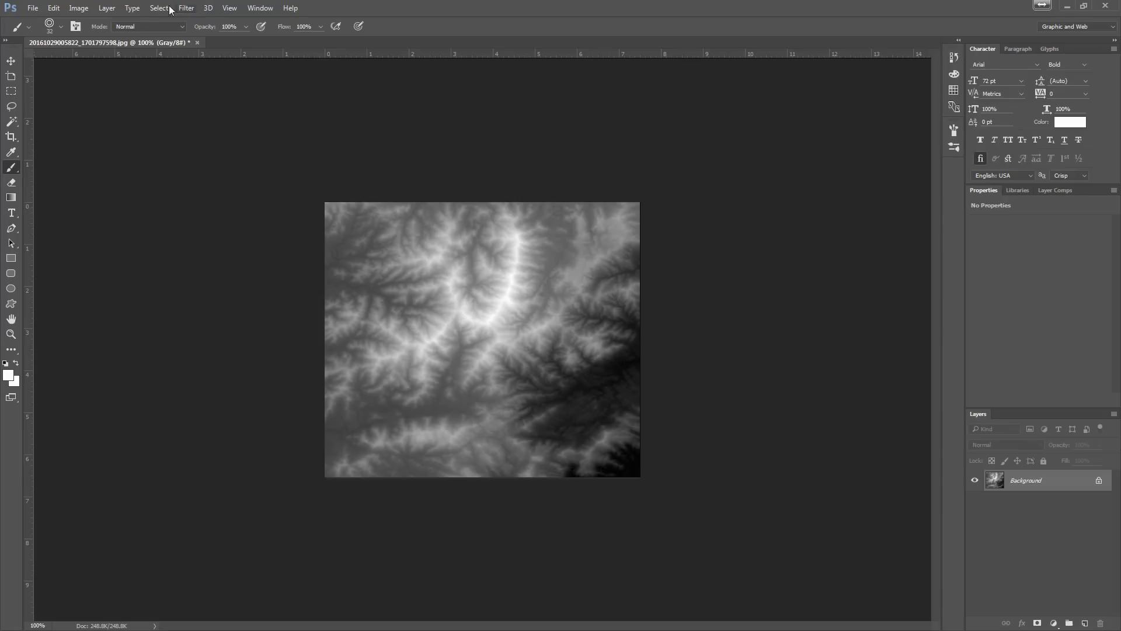
- In Photoshop, apply a Levels adjustment to the heightmap with input shadows at 76 and midtones at 2.25
click(72, 7)
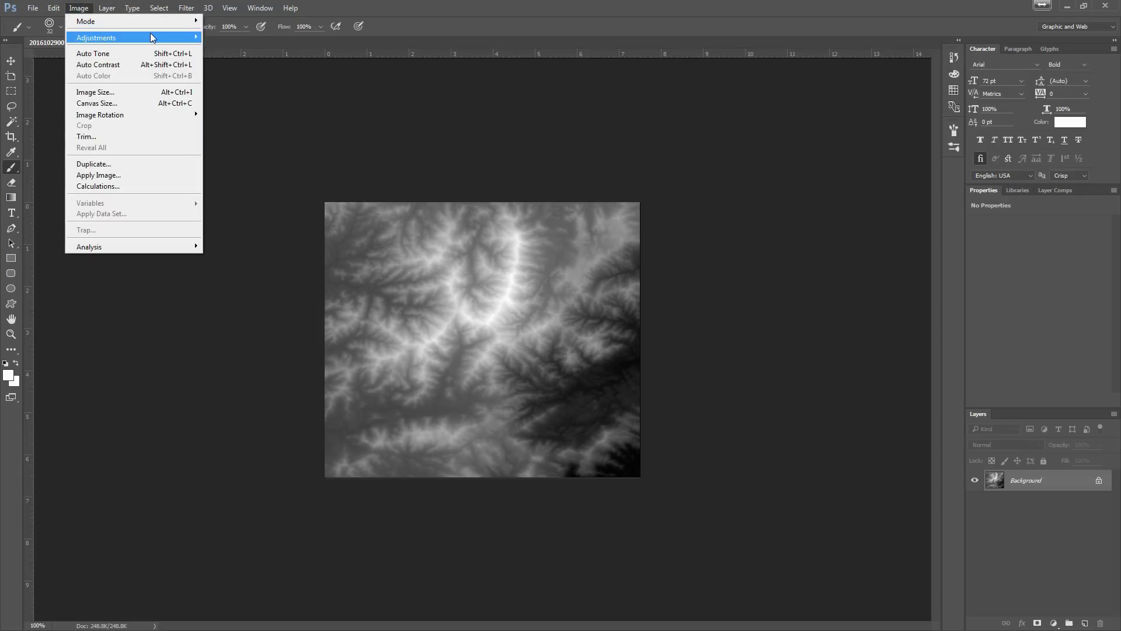
mouse_move(152, 38)
click(251, 49)
mouse_move(796, 369)
mouse_down()
mouse_move(920, 368)
mouse_move(862, 366)
mouse_up()
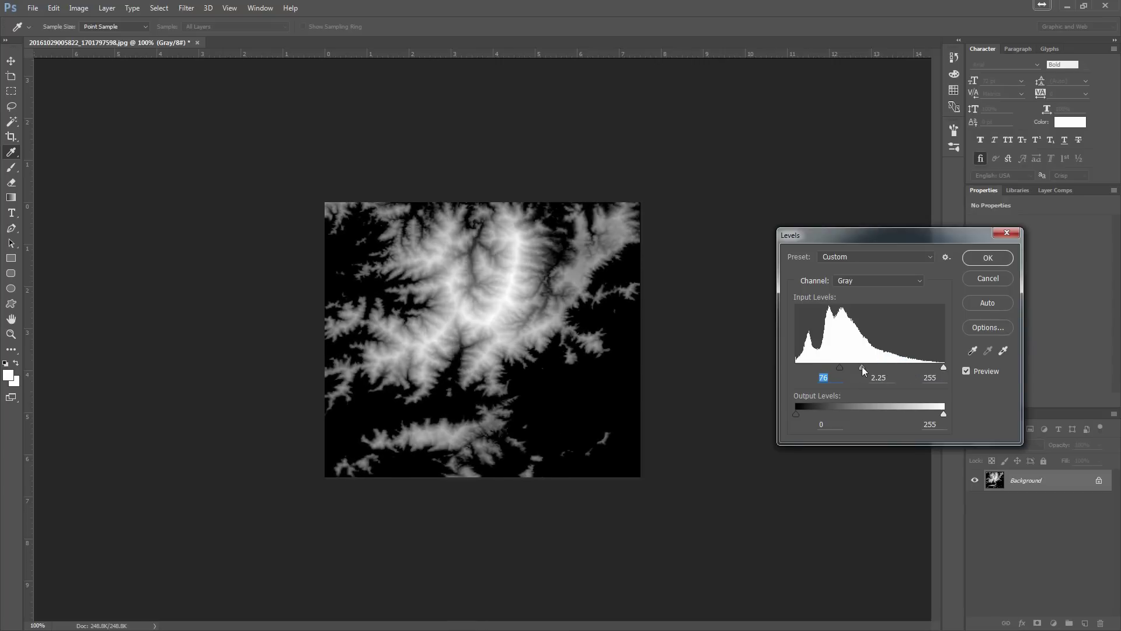
click(988, 259)
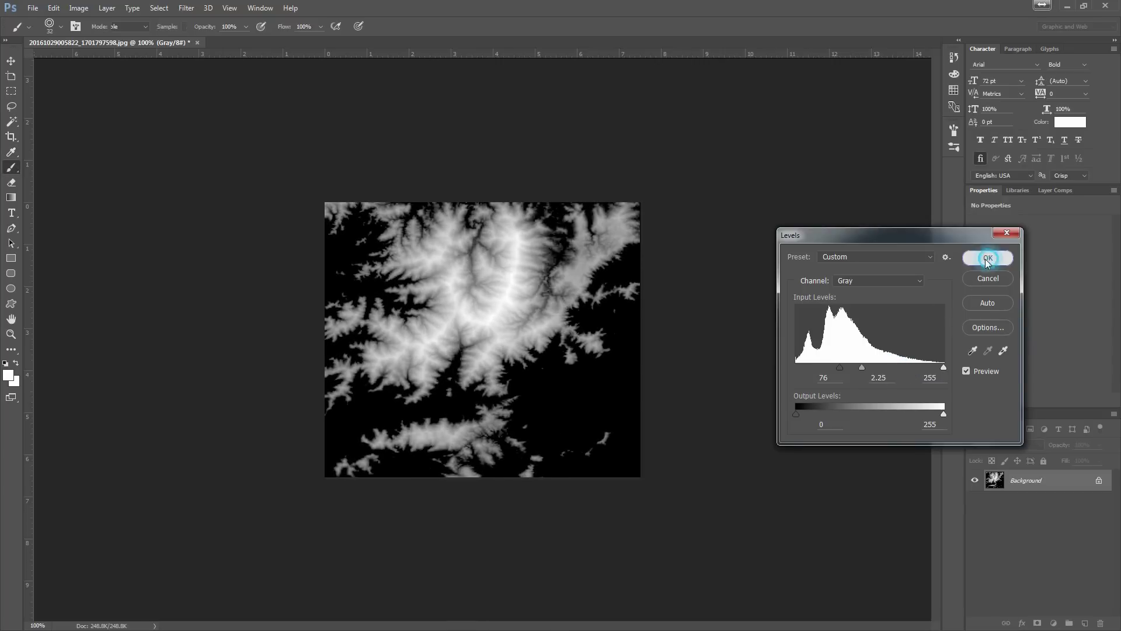
click(34, 8)
click(59, 127)
click(445, 361)
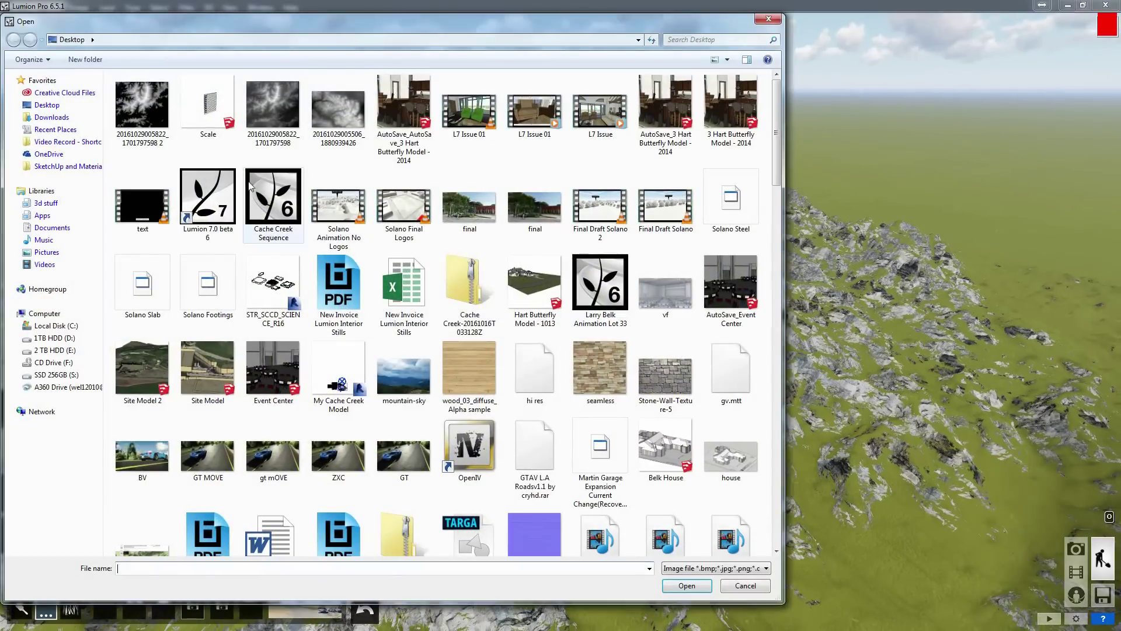
click(142, 111)
click(671, 587)
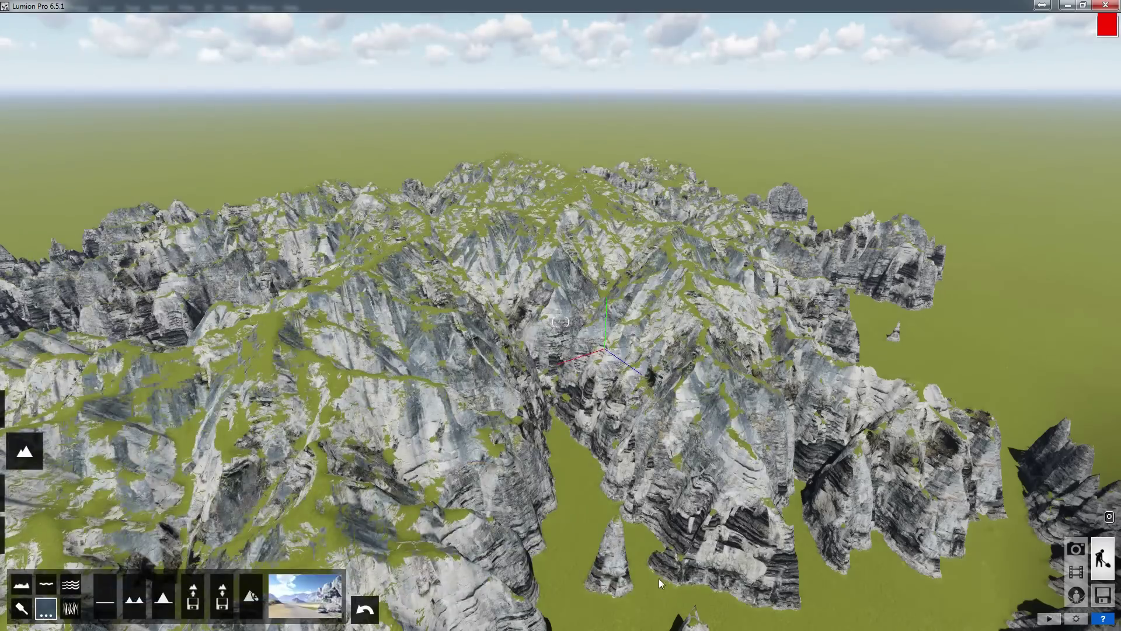
- Survey the reloaded mountain terrain from close up and from farther back, including its steep cliff edges
key(w)
right_drag(652, 566, 835, 619)
key(w)
right_drag(561, 322, 929, 578)
key(s)
key(q)
key(q)
key(s)
key(q)
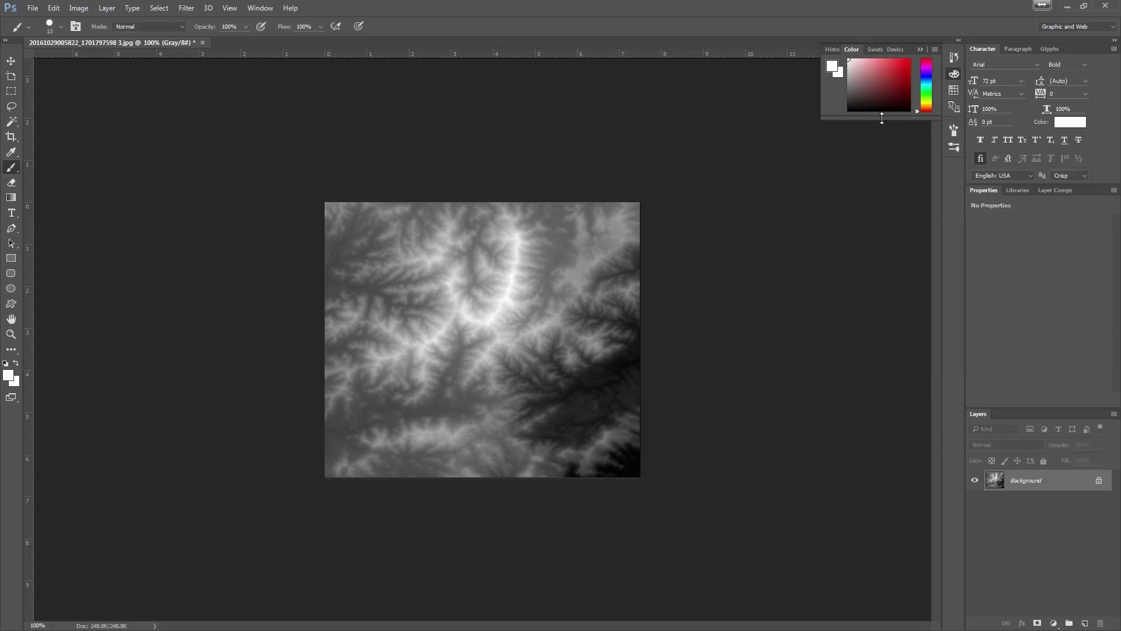
- In Photoshop, hand-paint HELLO in white across the upper part of the heightmap and save the image as draw
drag(882, 118, 882, 387)
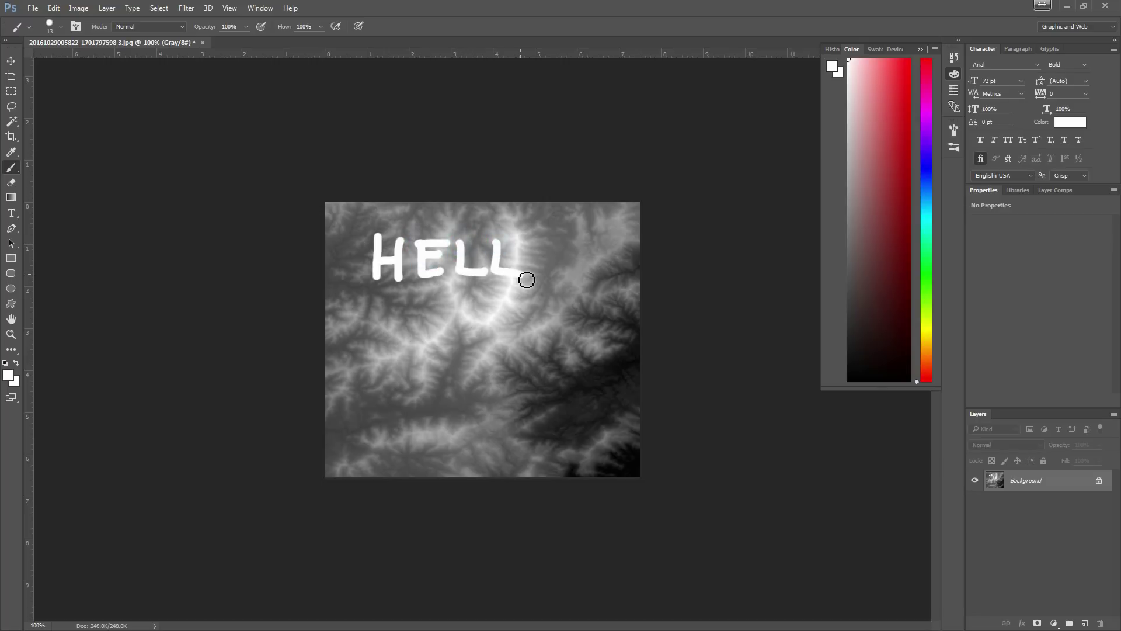
click(32, 8)
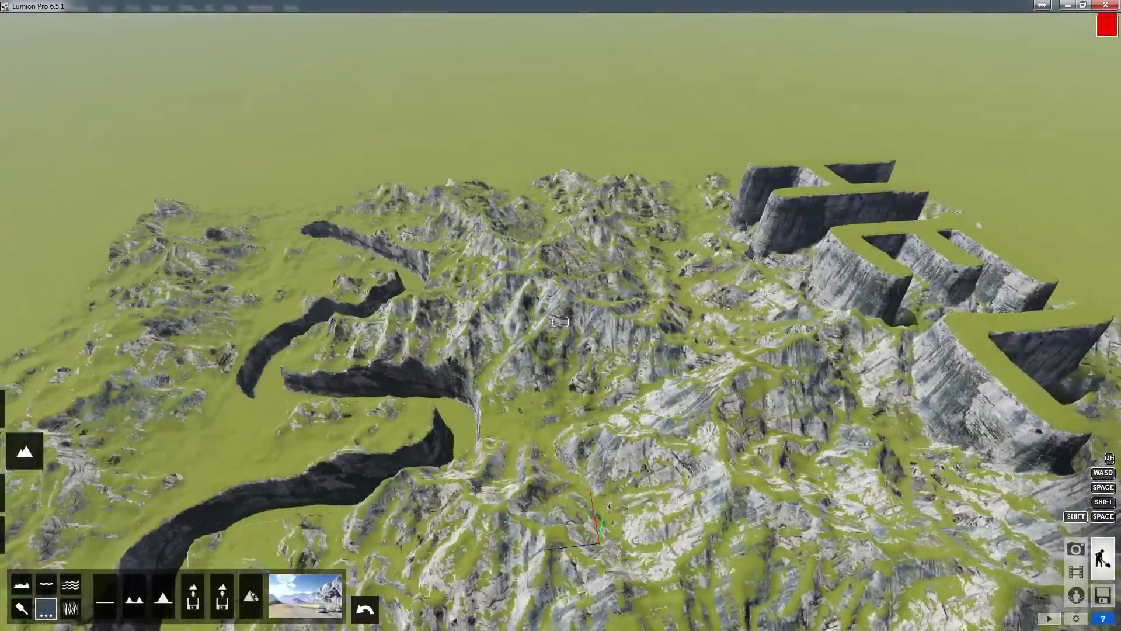
- In Lumion, examine the raised letters and the carved lines in the painted terrain from several angles
right_drag(560, 322, 467, 251)
key(s)
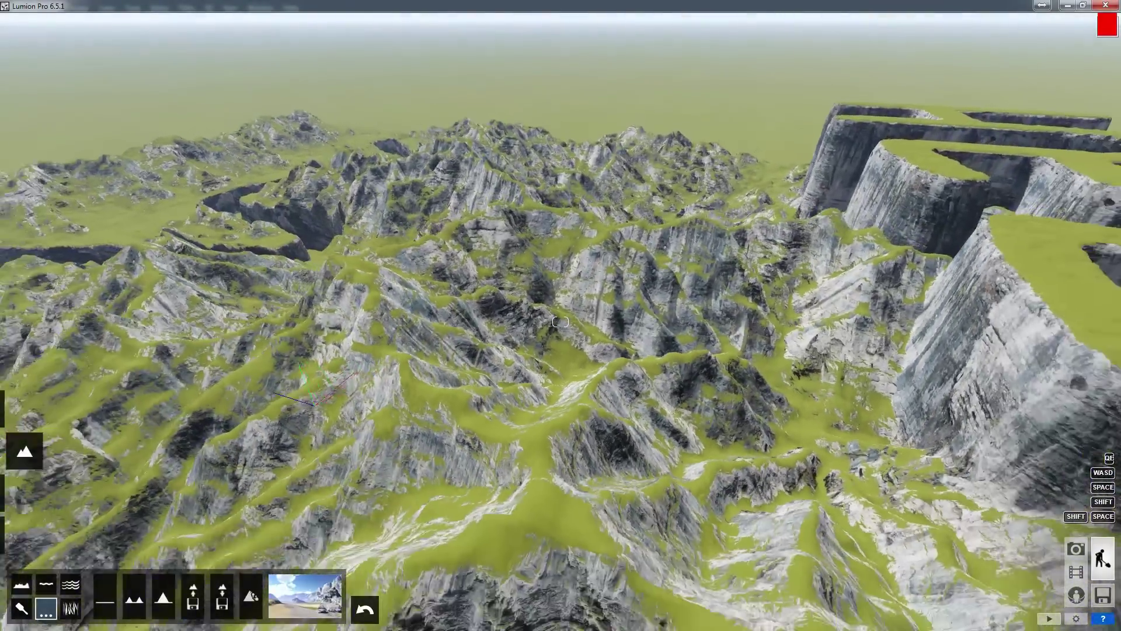
key(s)
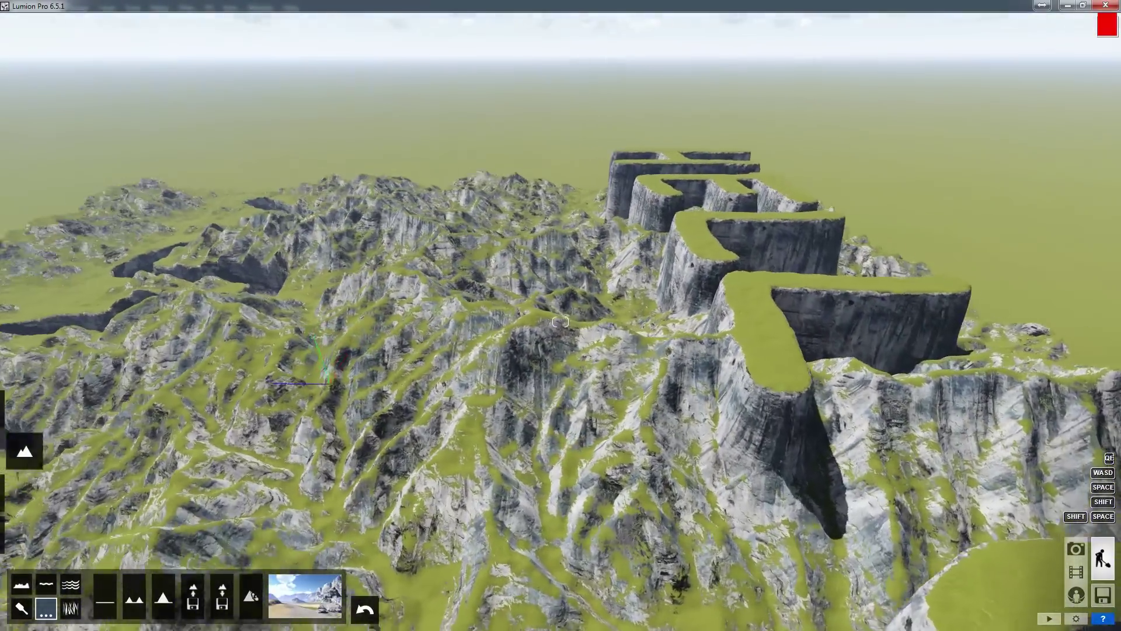
right_drag(561, 322, 560, 322)
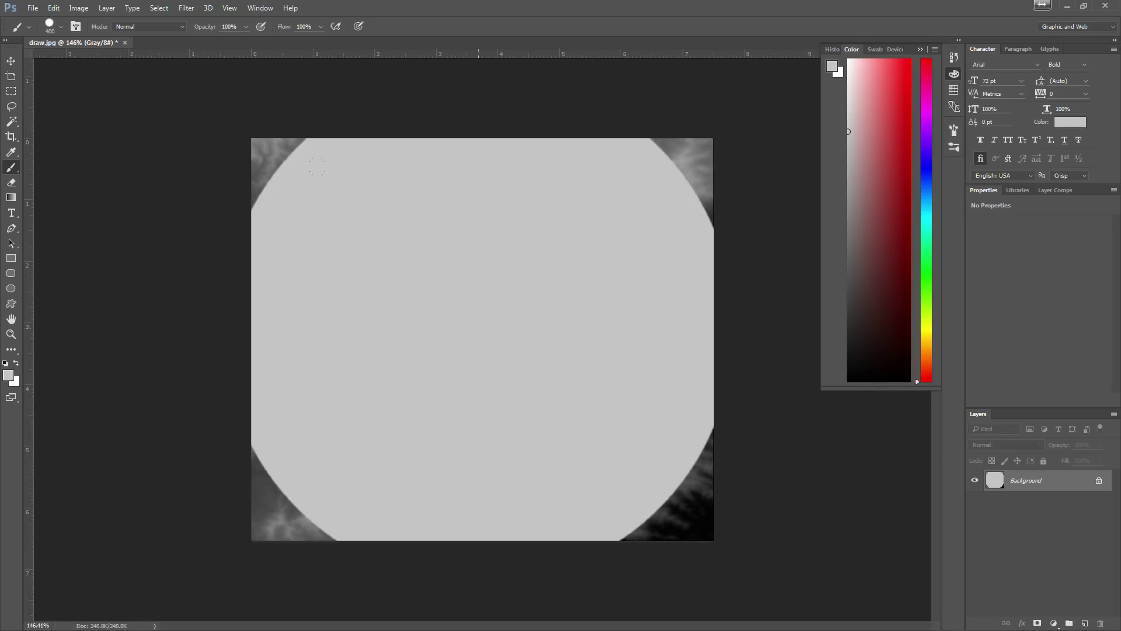
- In Photoshop, stamp concentric gray circles over the draw.jpg heightmap, and inspect the stepped ring terrain in Lumion
click(479, 326)
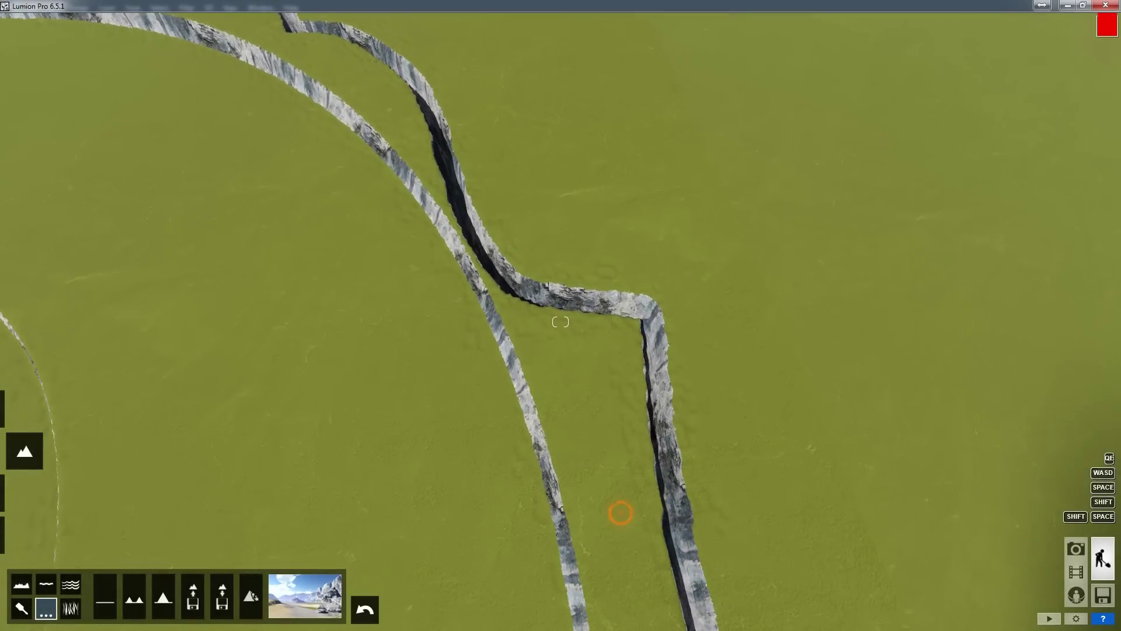
right_drag(580, 416, 566, 383)
key(shift+w)
key(a)
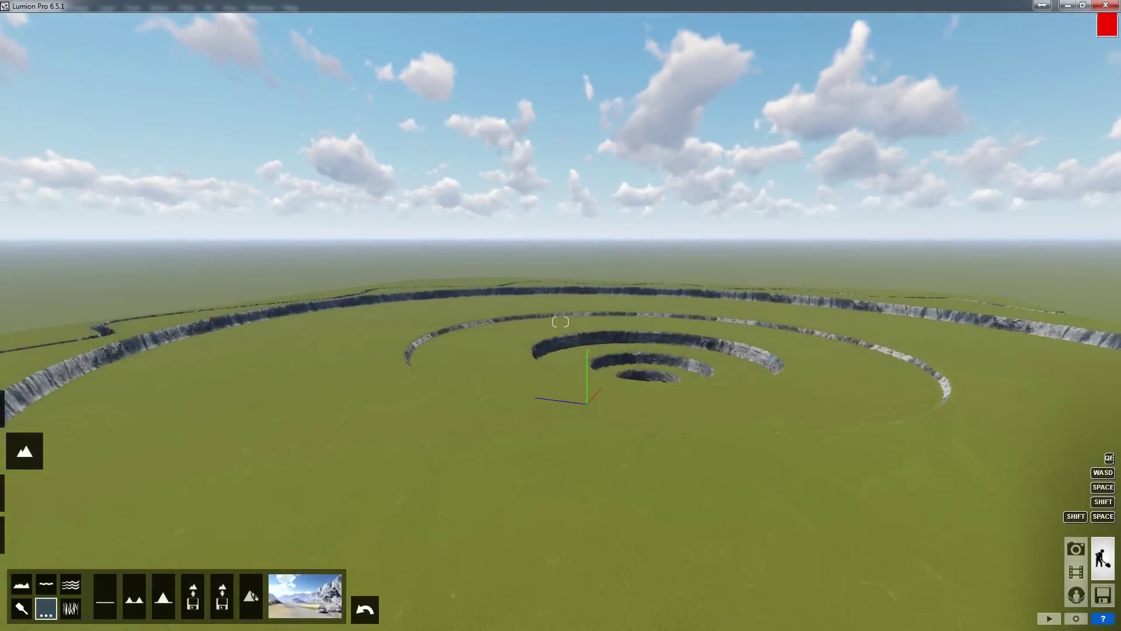
right_drag(561, 322, 736, 394)
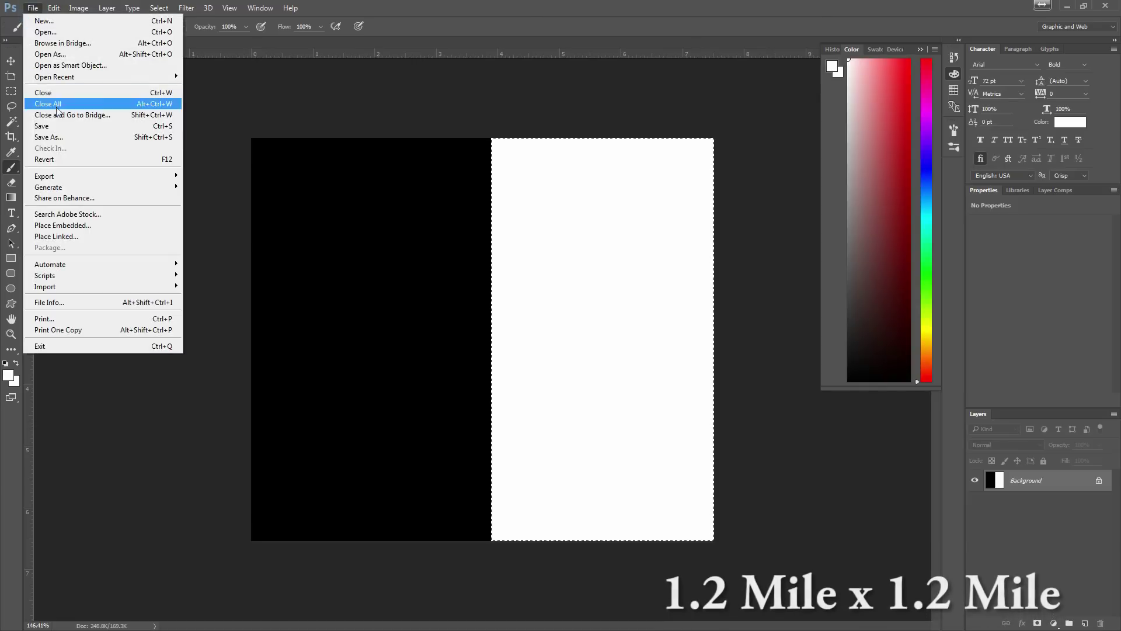
- In Photoshop, save the half-black, half-white image under the name BW on the Desktop
click(49, 136)
text(B)
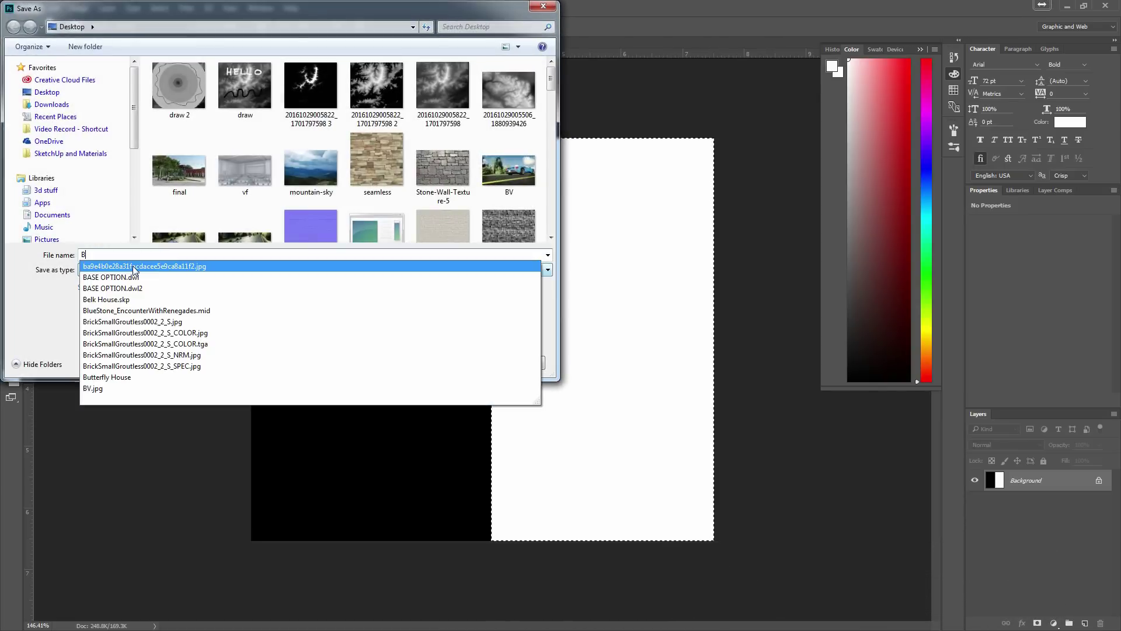
text(W)
key(Return)
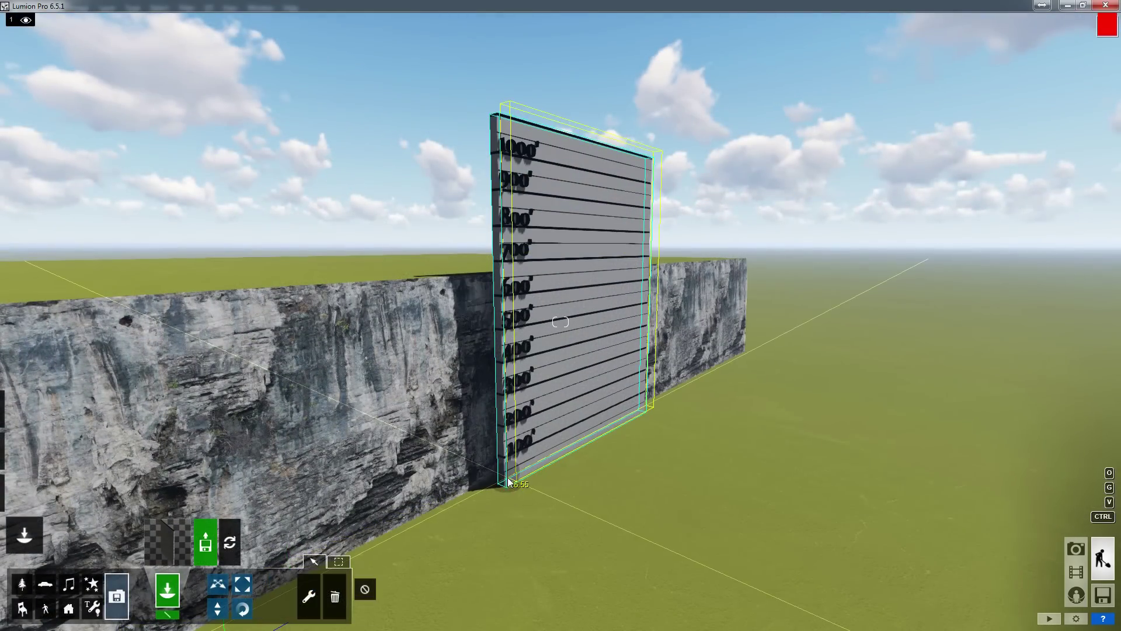
- In Lumion, compare the height of the black-and-white cliff and of the hand-painted terrain with the 1000' scale board
key(d)
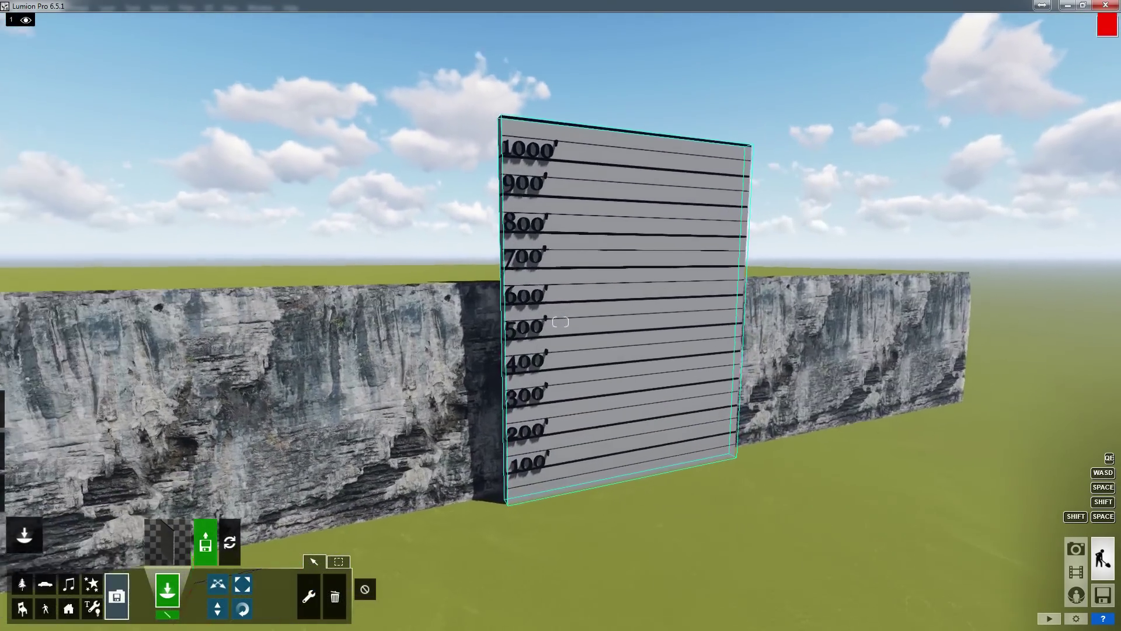
key(w)
key(s)
key(a)
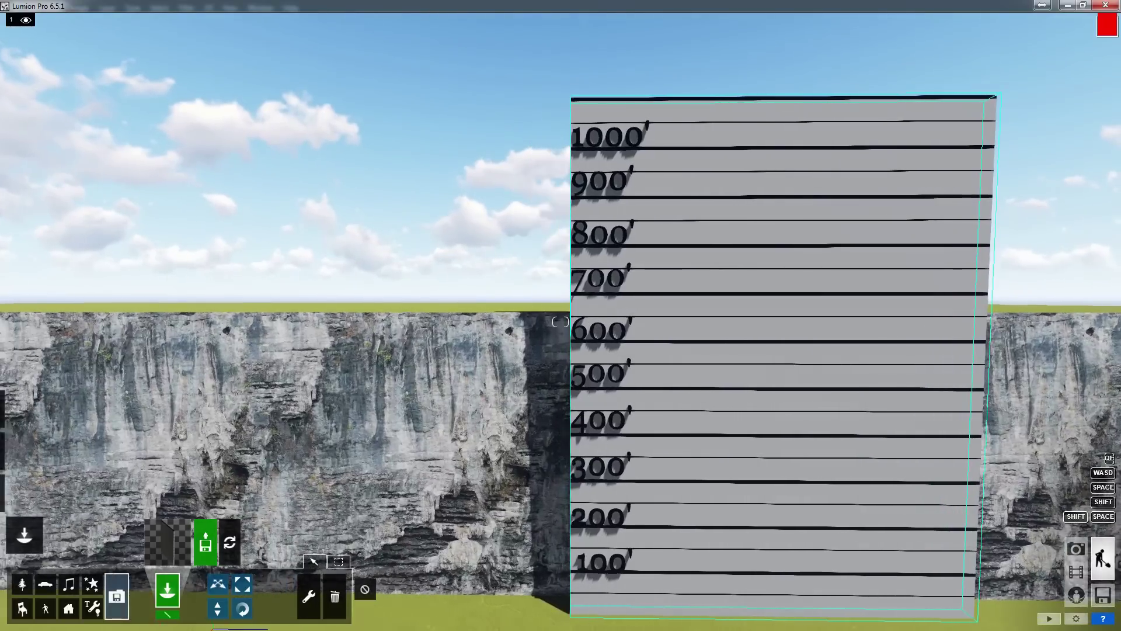
key(e)
right_drag(561, 322, 561, 322)
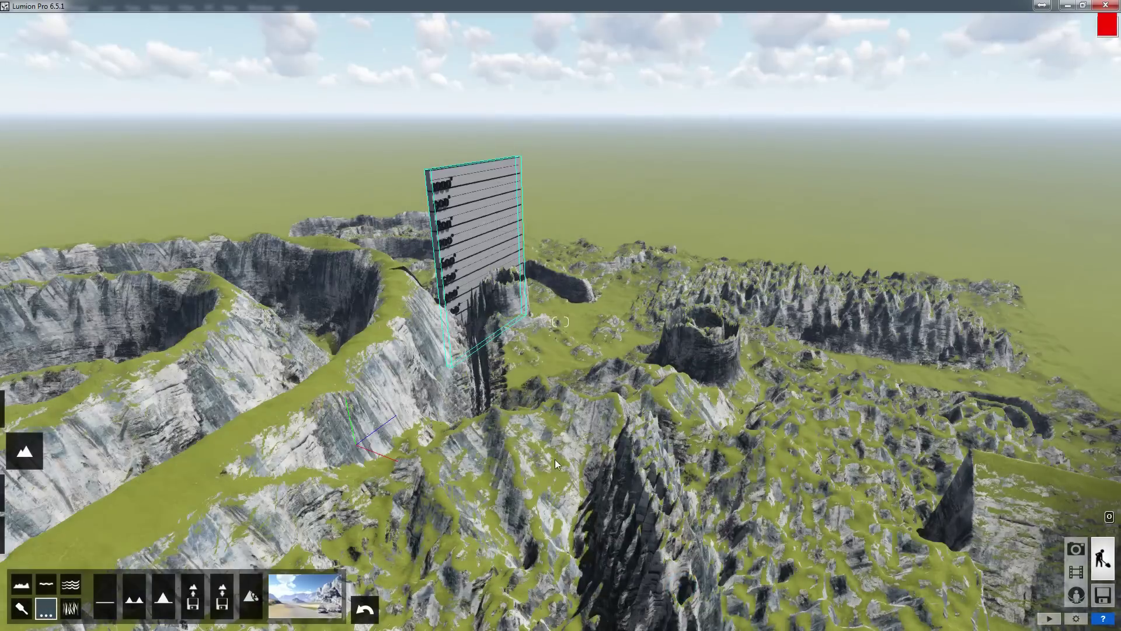
right_drag(560, 322, 560, 321)
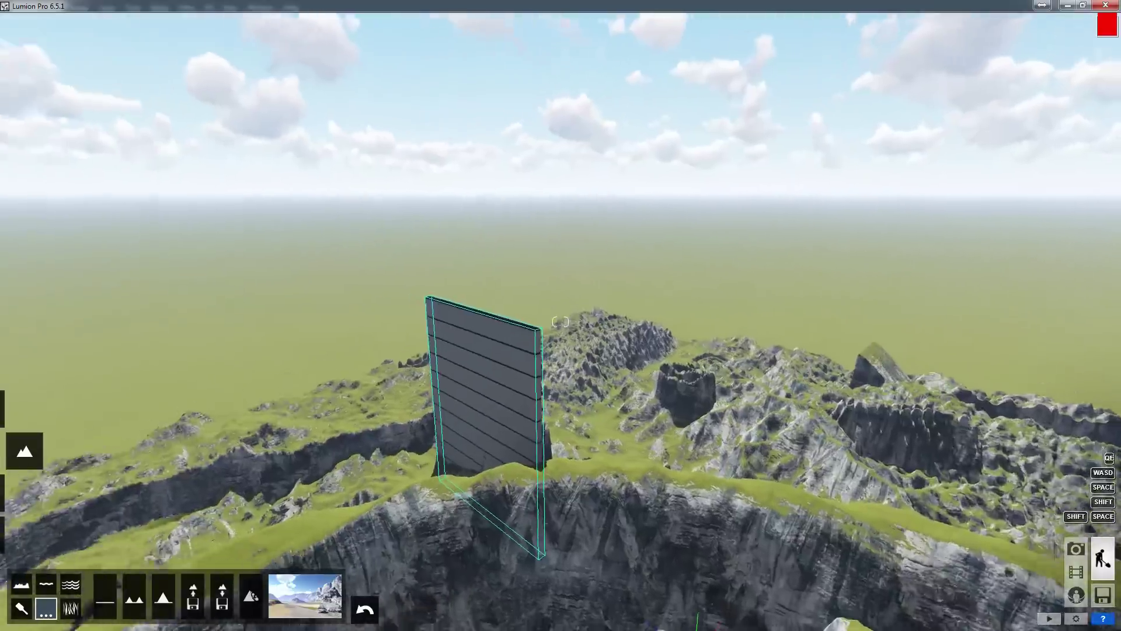
right_drag(560, 322, 564, 322)
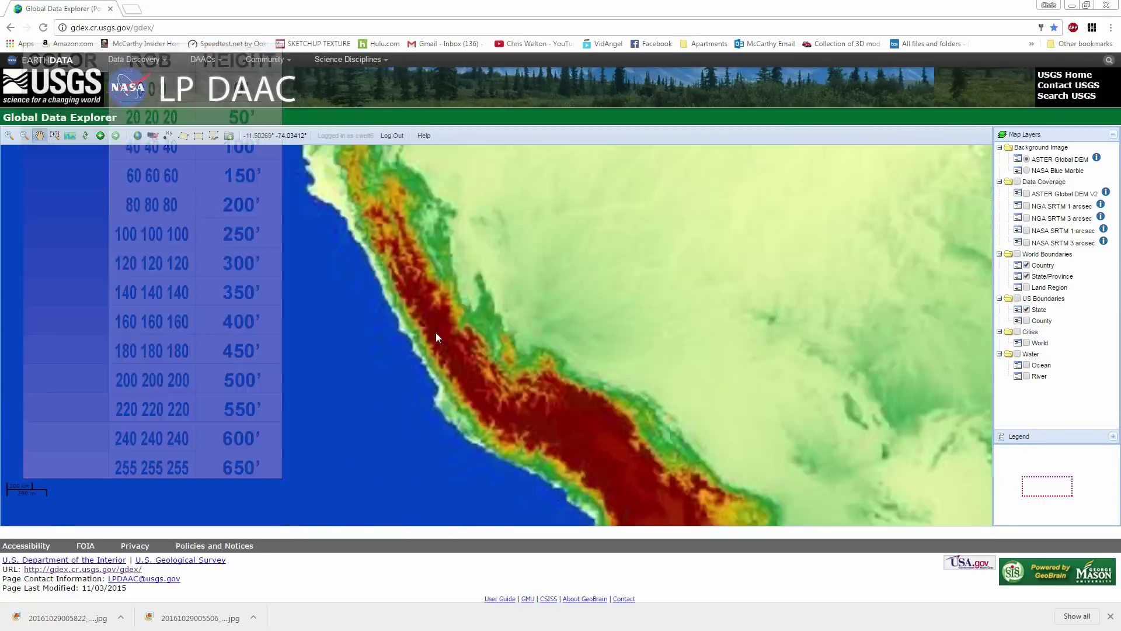
- In Global Data Explorer, download a JPEG of NGA SRTM "Finished", 3 arcsec elevation data for a small rectangle in mountainous Peru
scroll(597, 289, up, 2)
scroll(339, 366, up, 2)
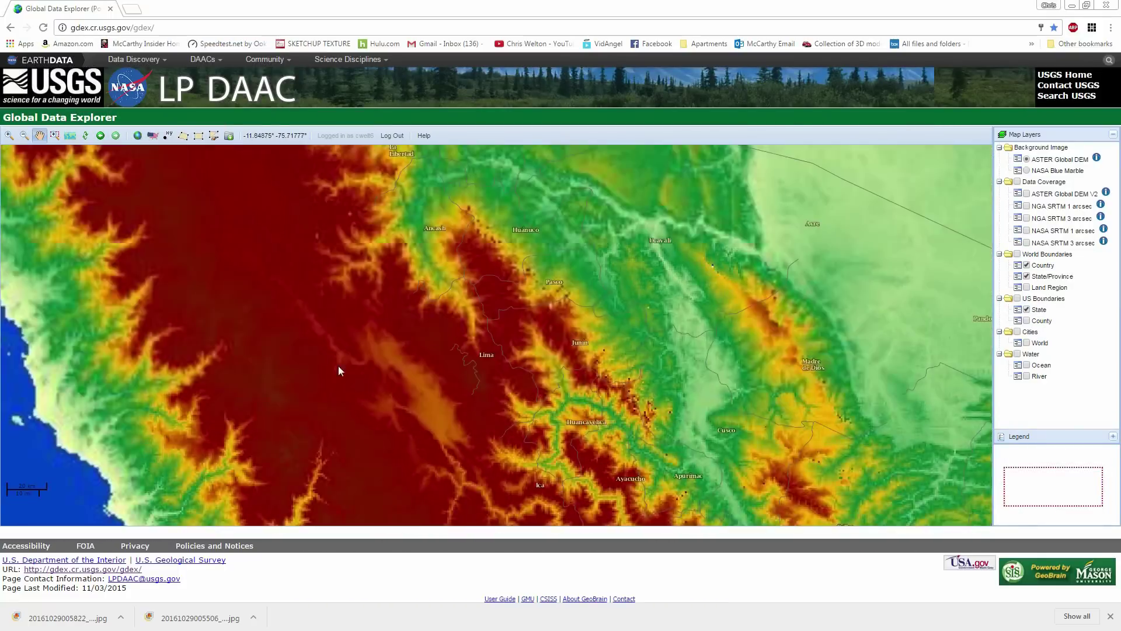
scroll(338, 365, up, 1)
drag(409, 301, 158, 435)
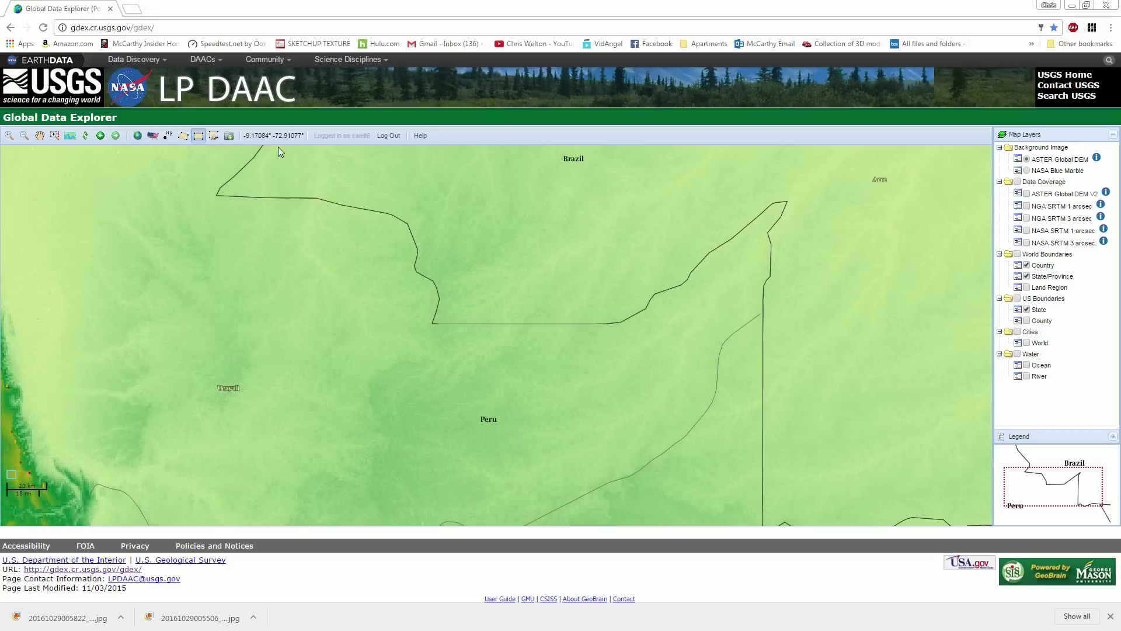
click(231, 138)
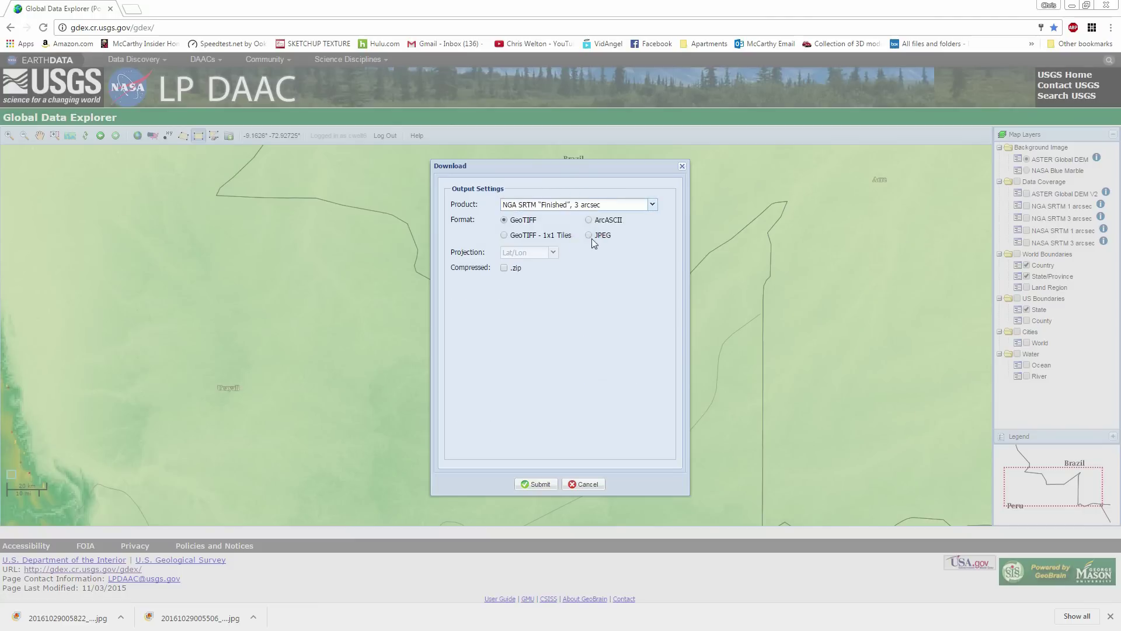
click(536, 483)
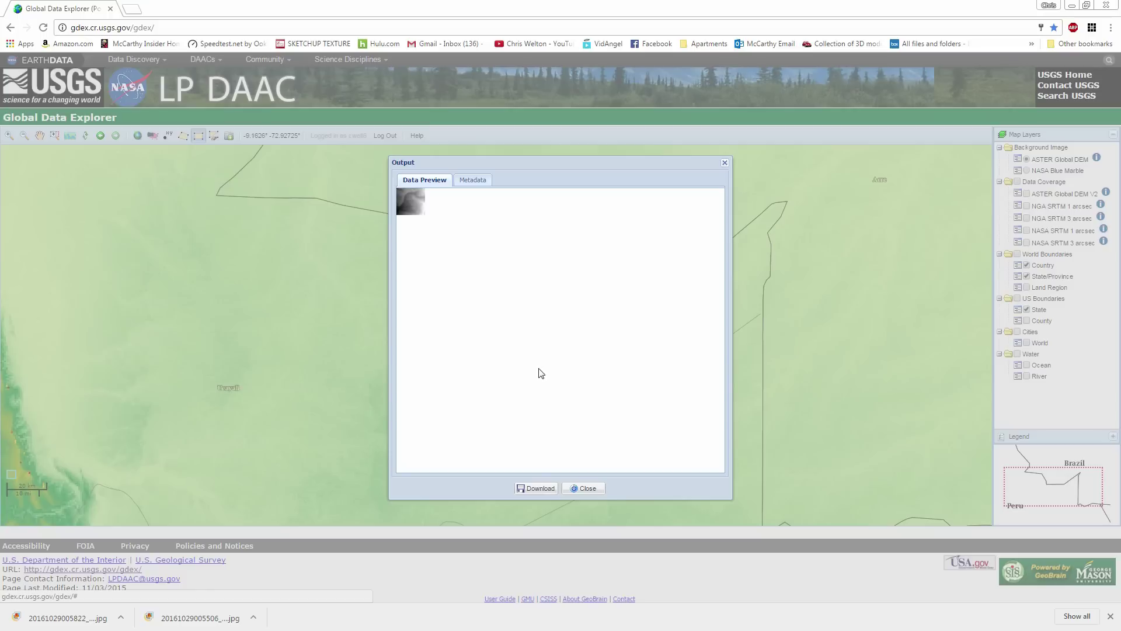
click(536, 489)
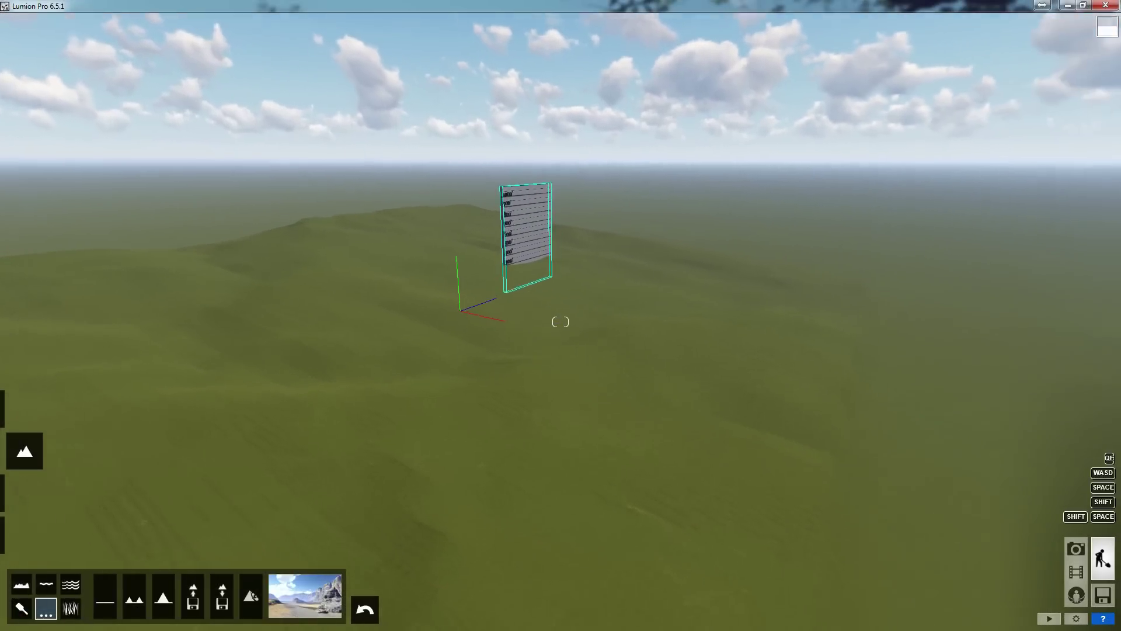
- In Lumion, load the island heightmap as the terrain map around the scale board
right_drag(560, 322, 677, 339)
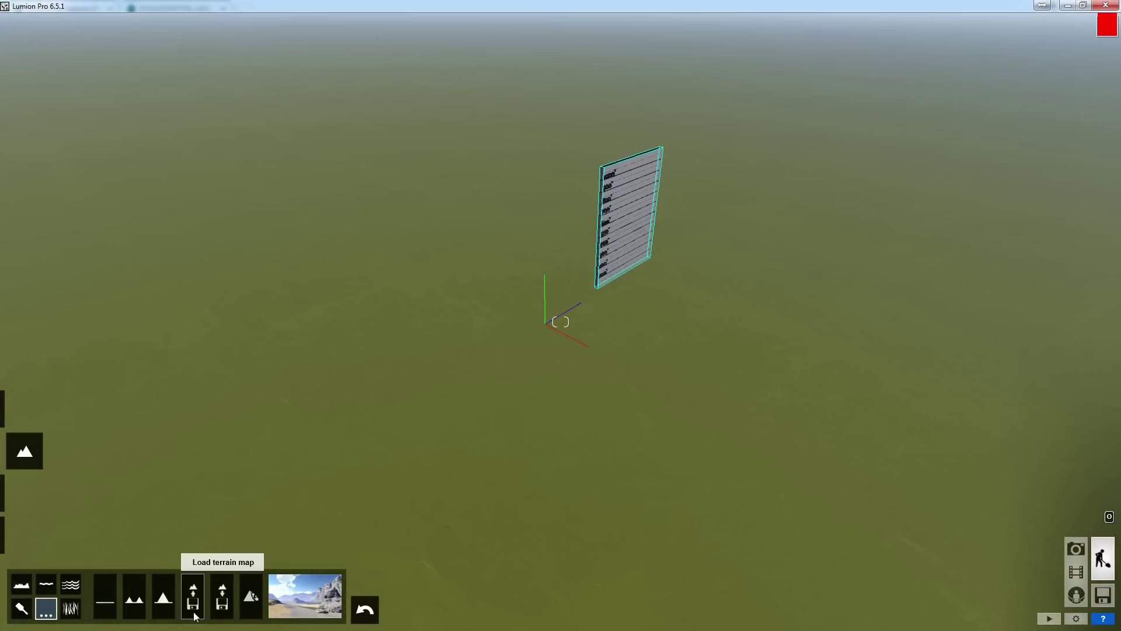
click(194, 602)
key(Return)
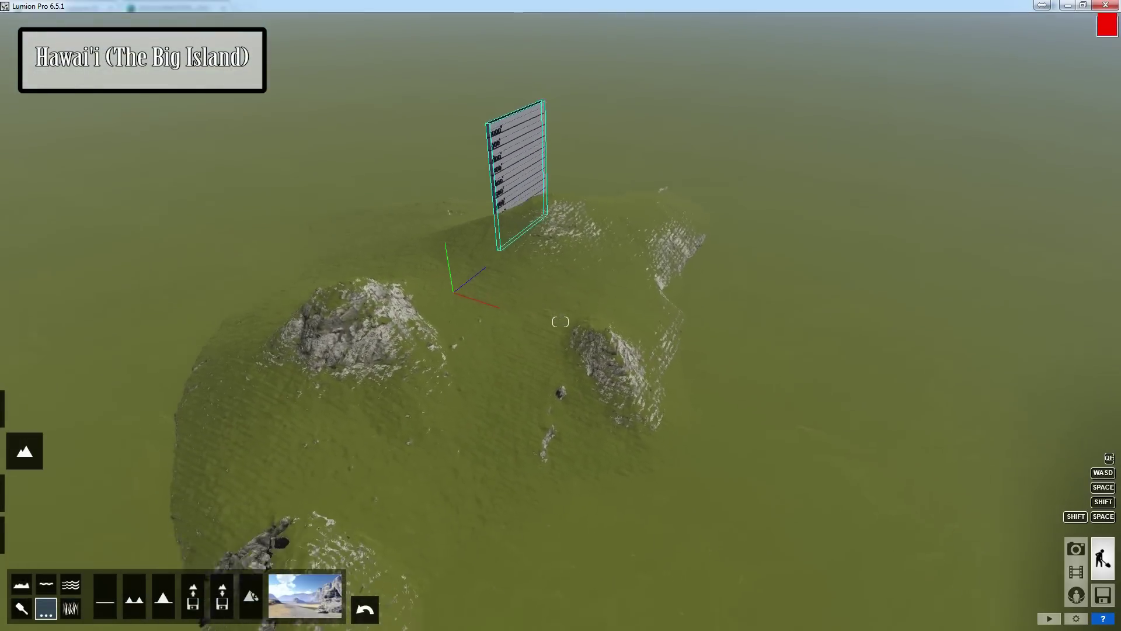
- Turn on the ocean around the island and toggle the rock on its terrain
click(71, 584)
click(121, 597)
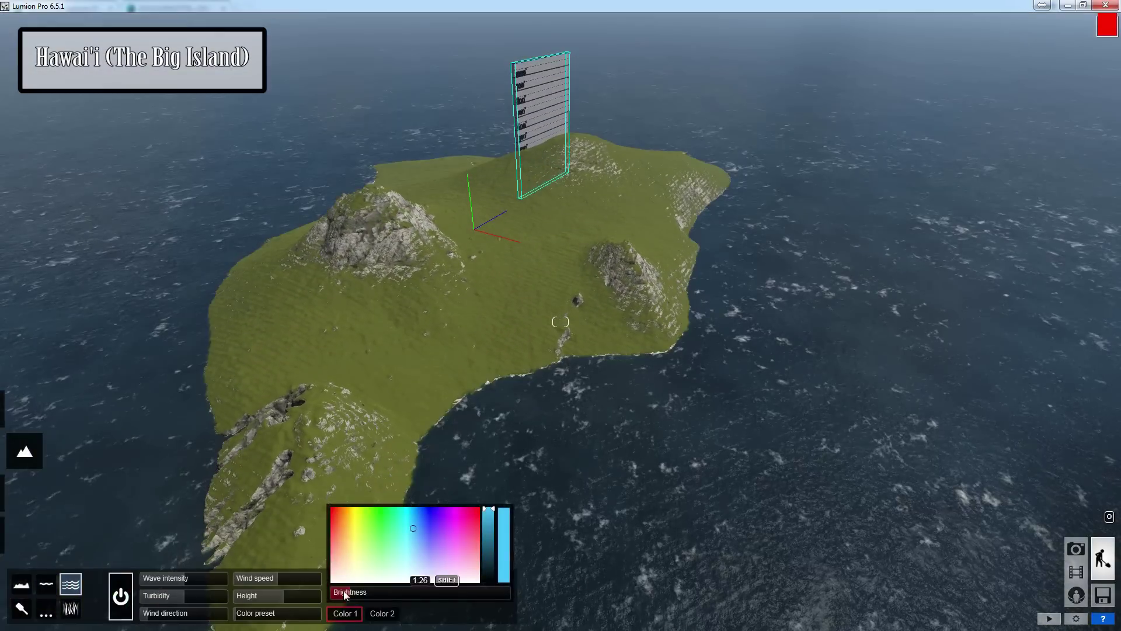
click(56, 606)
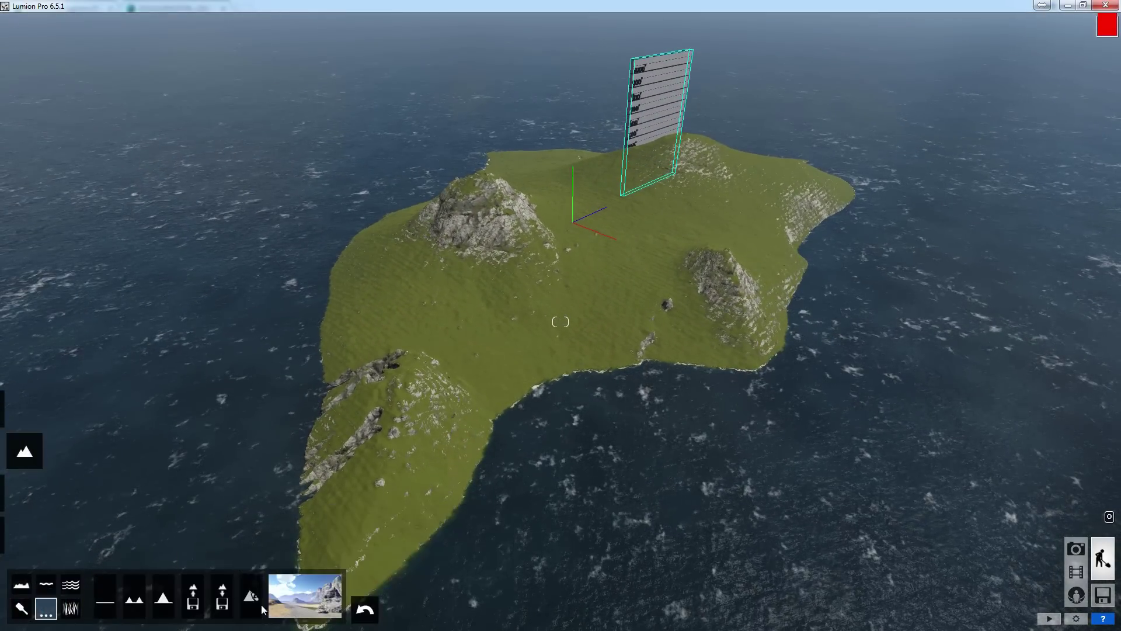
click(254, 605)
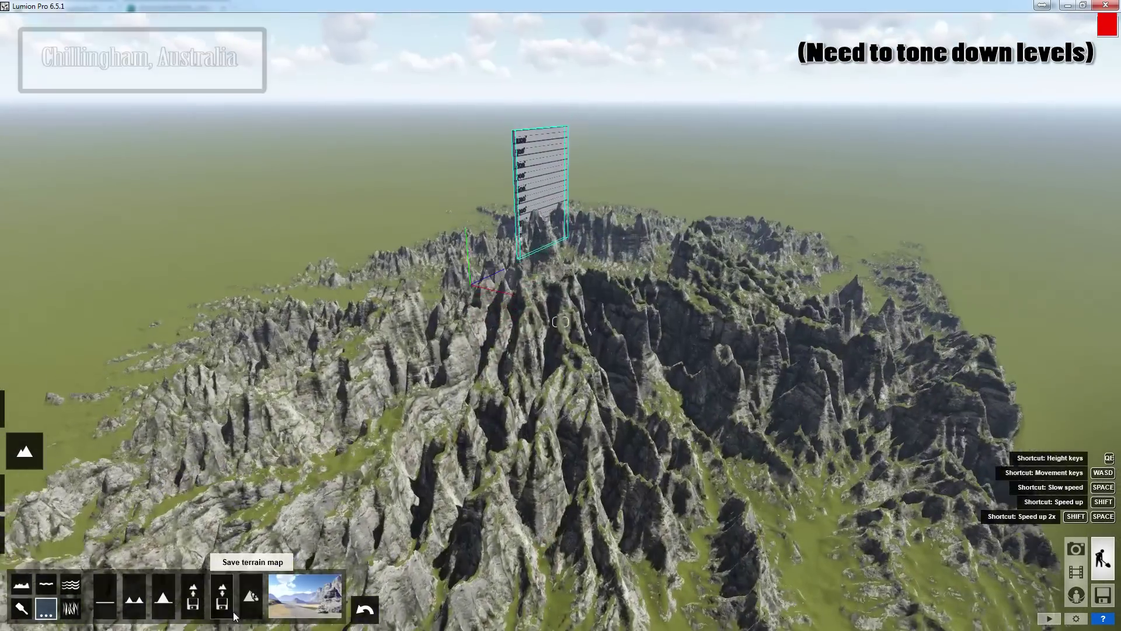
- Toggle the rock on the jagged mountain terrain, leaving the terrain map unsaved
click(233, 616)
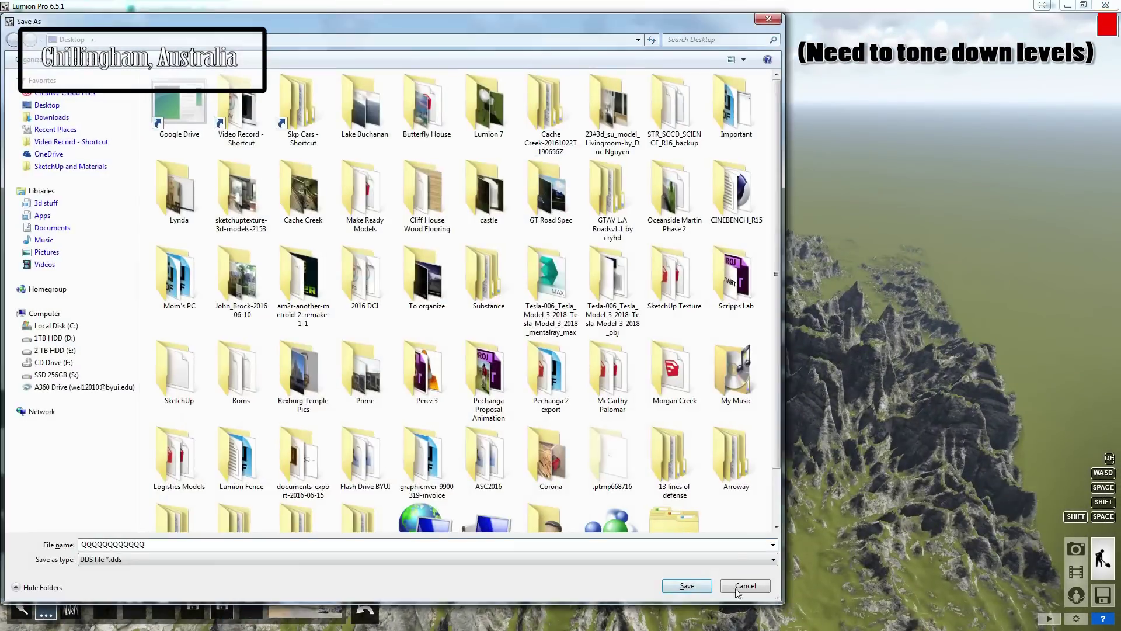
click(742, 589)
click(251, 597)
right_drag(463, 515, 502, 555)
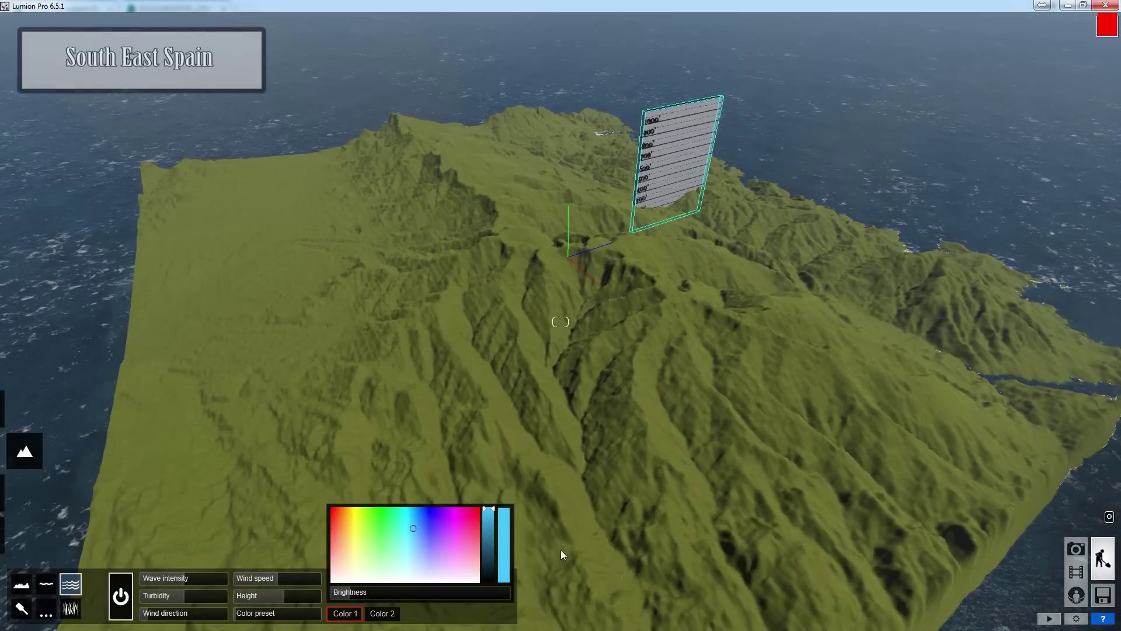
- Toggle the rock on the ocean-bordered coastal terrain
key(e)
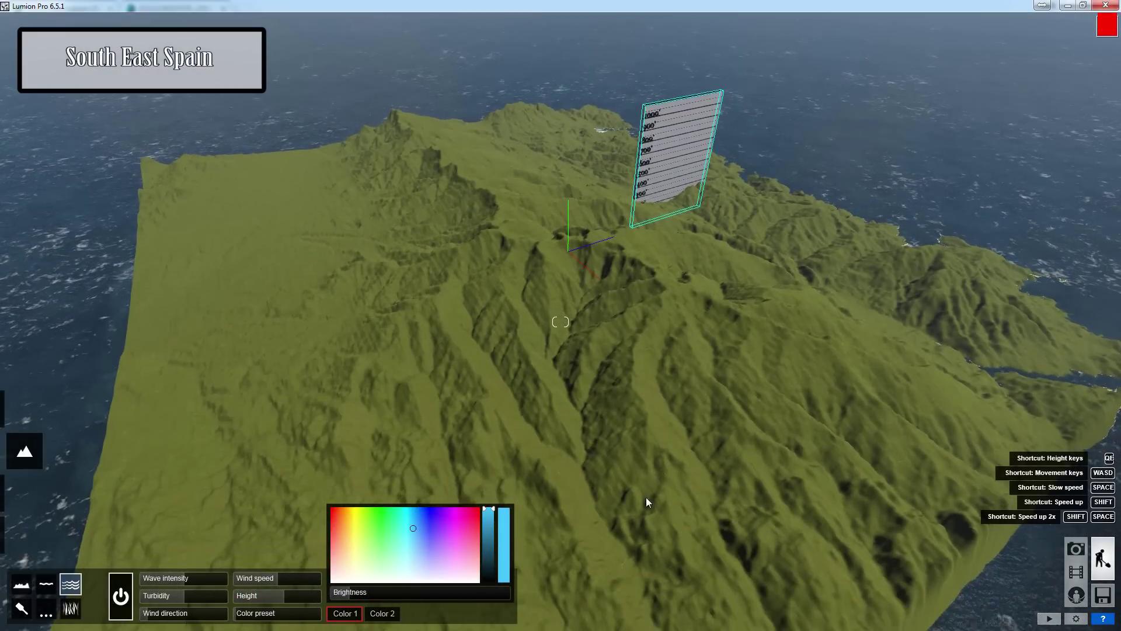
click(50, 608)
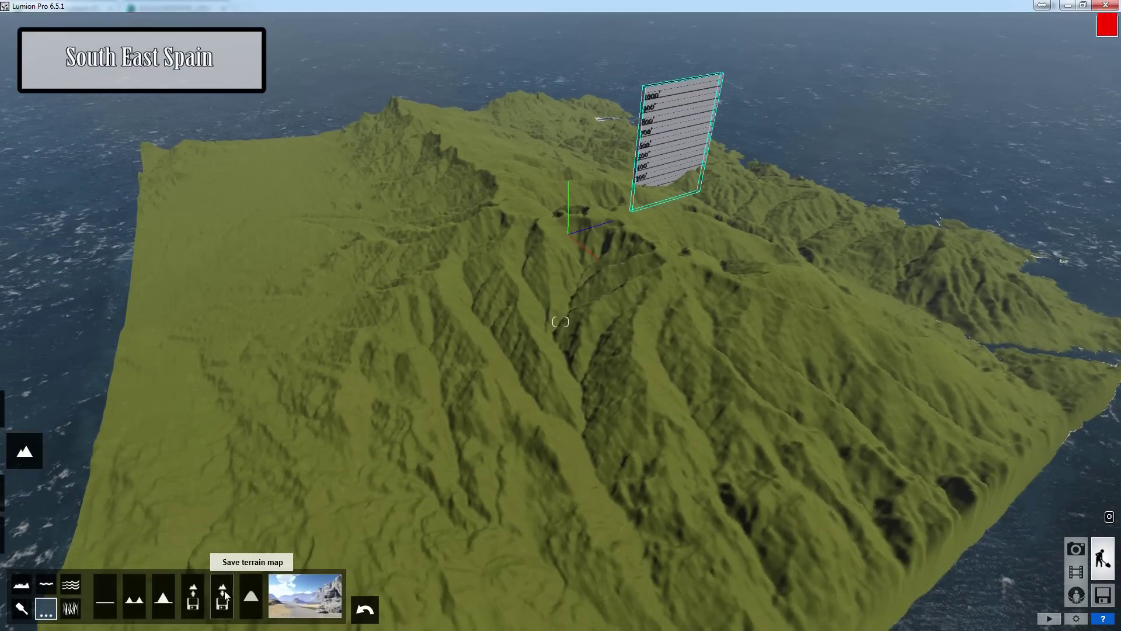
click(248, 595)
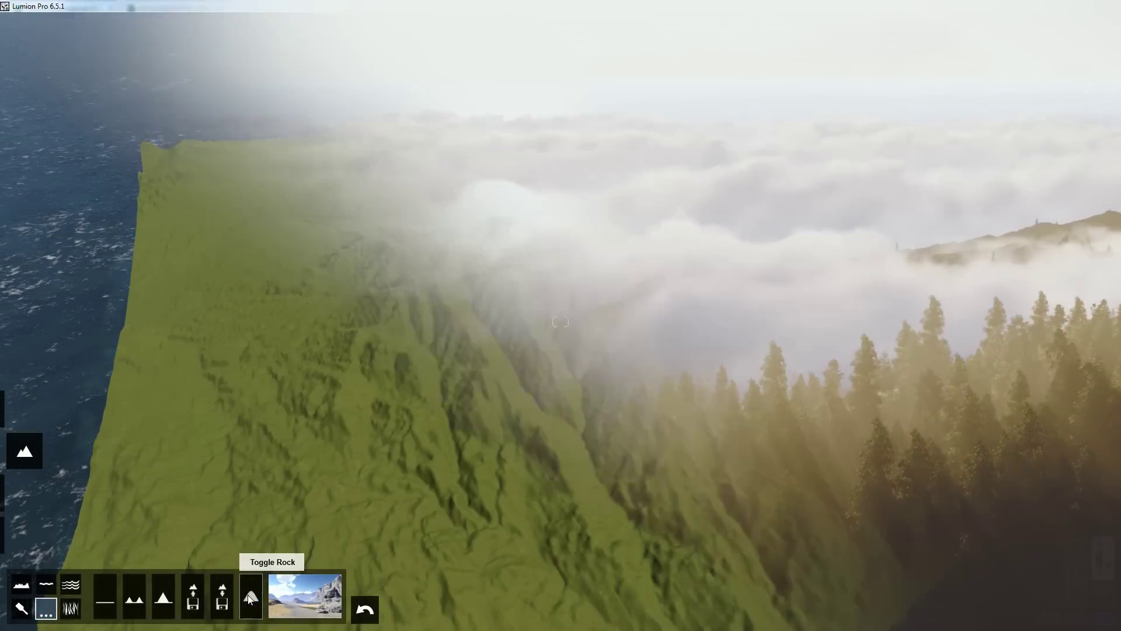